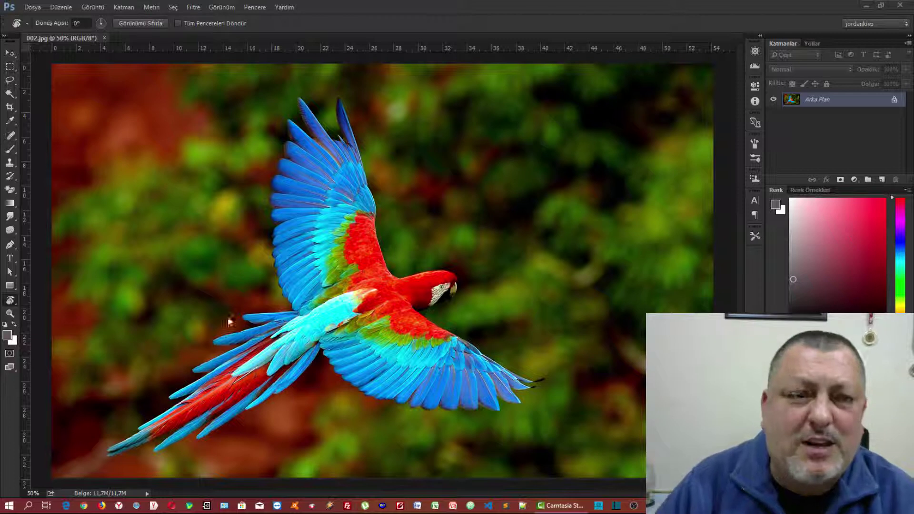
Step: Try the Hand tool, then rotate the canvas view to 50 degrees with the Rotate View tool
{"action": "right_click", "coordinate": [13, 303]}
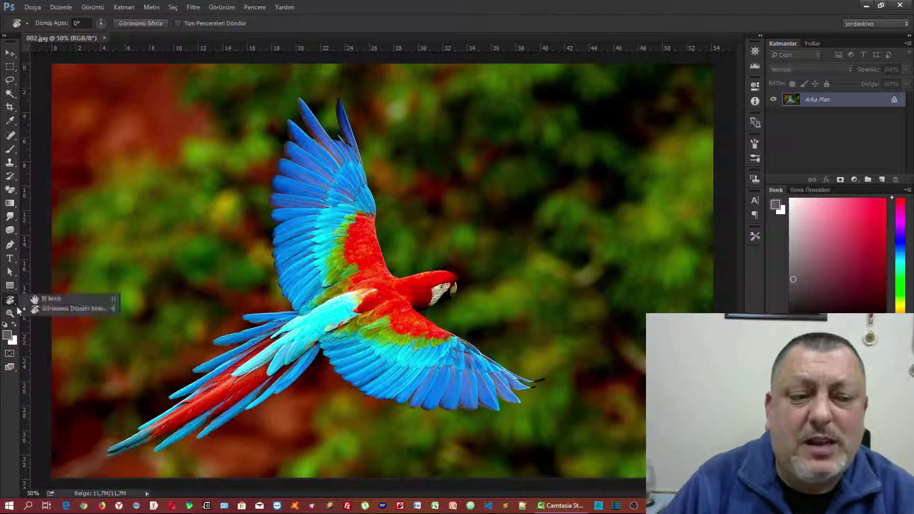
{"action": "left_click", "coordinate": [48, 302]}
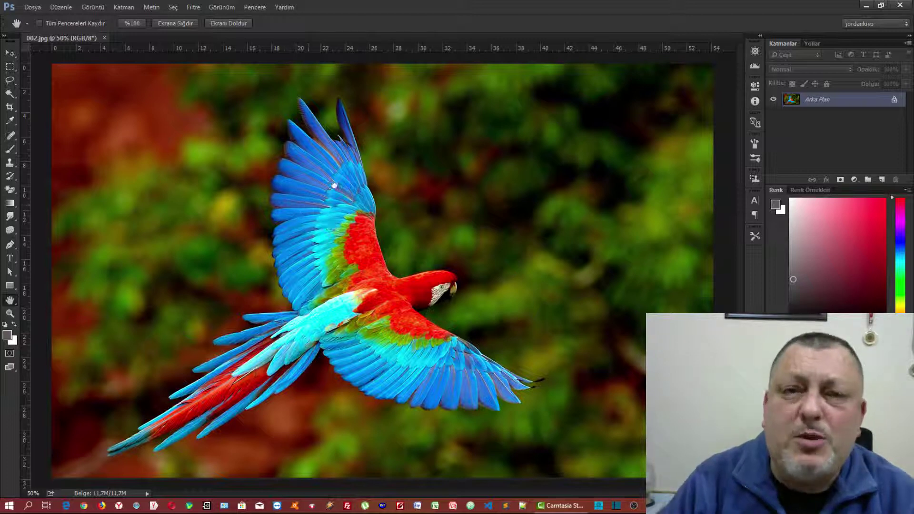
{"action": "right_click", "coordinate": [10, 300]}
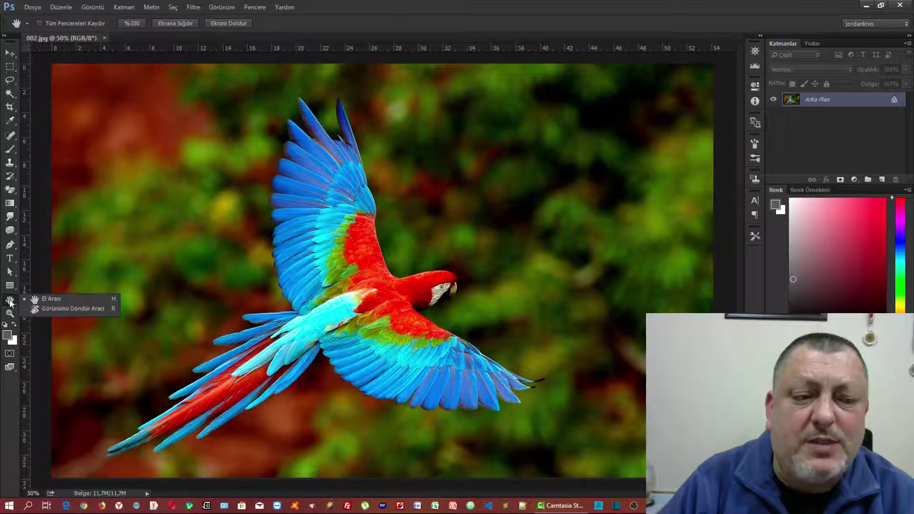
{"action": "left_click", "coordinate": [71, 309]}
{"action": "left_click_drag", "start_coordinate": [379, 208], "coordinate": [429, 228]}
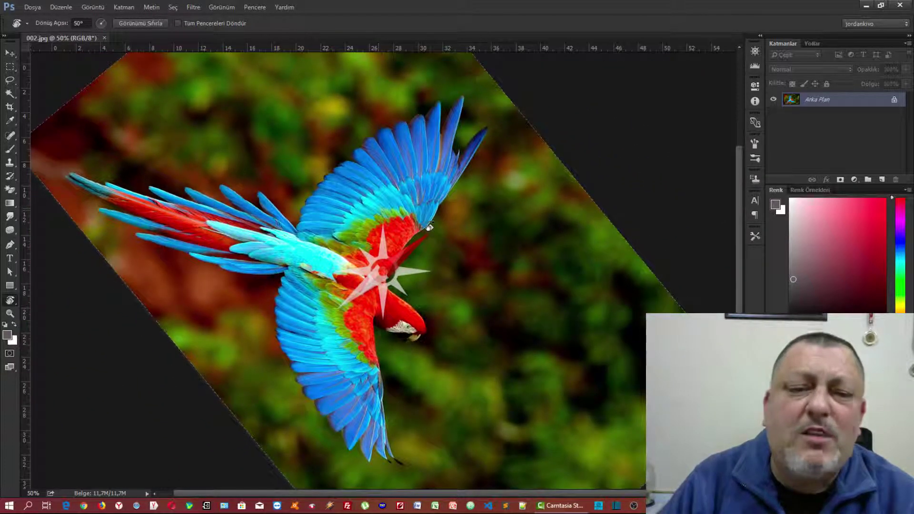
{"action": "left_click_drag", "start_coordinate": [429, 227], "coordinate": [430, 228]}
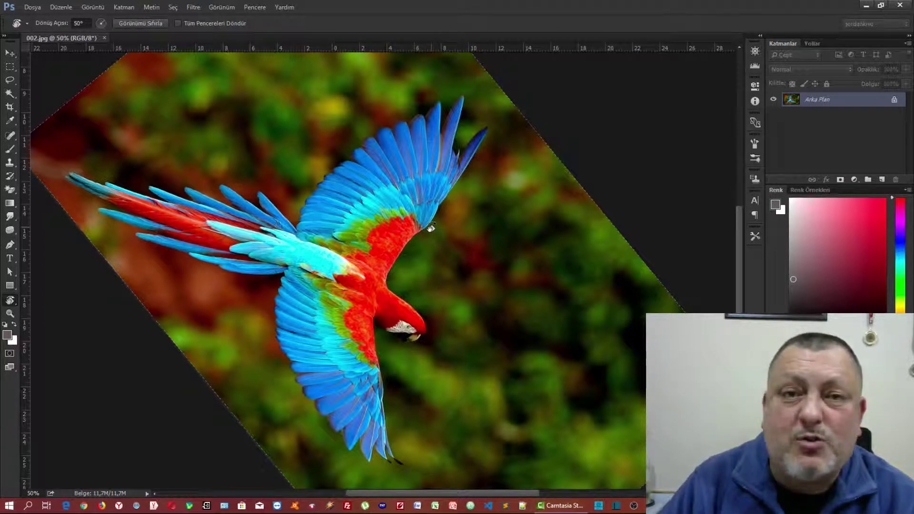
Step: Set view rotation to 45°, then 168°, reset it upright, and toggle Rotate All Windows on and off
{"action": "left_click", "coordinate": [144, 23]}
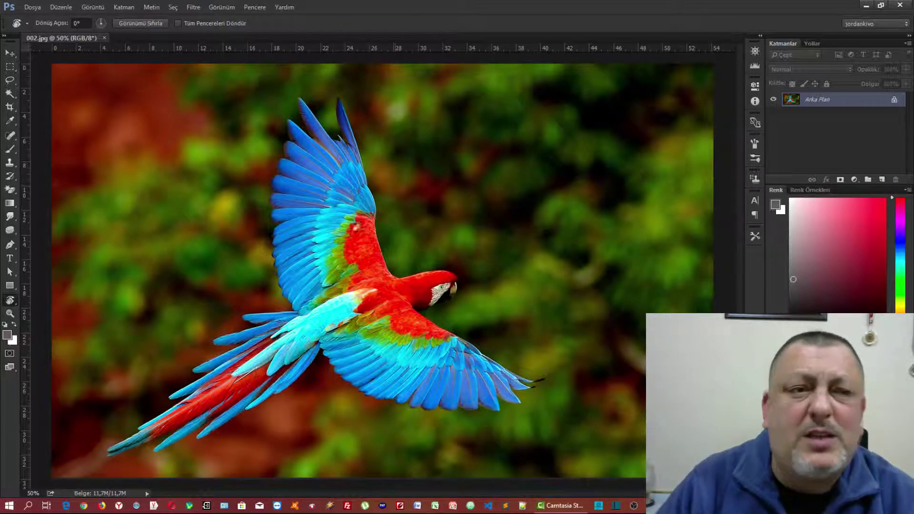
{"action": "left_click", "coordinate": [81, 23]}
{"action": "type", "text": "45"}
{"action": "key", "text": "Return"}
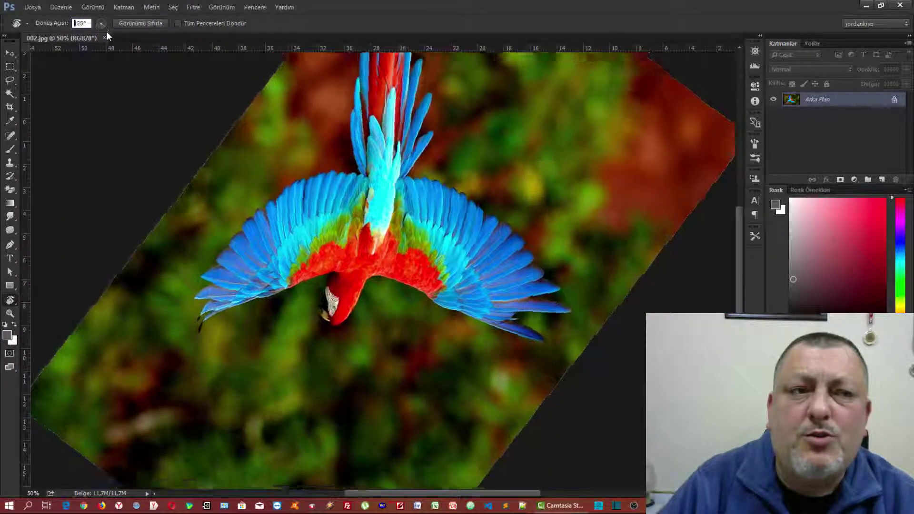
{"action": "left_click_drag", "start_coordinate": [102, 24], "coordinate": [105, 39]}
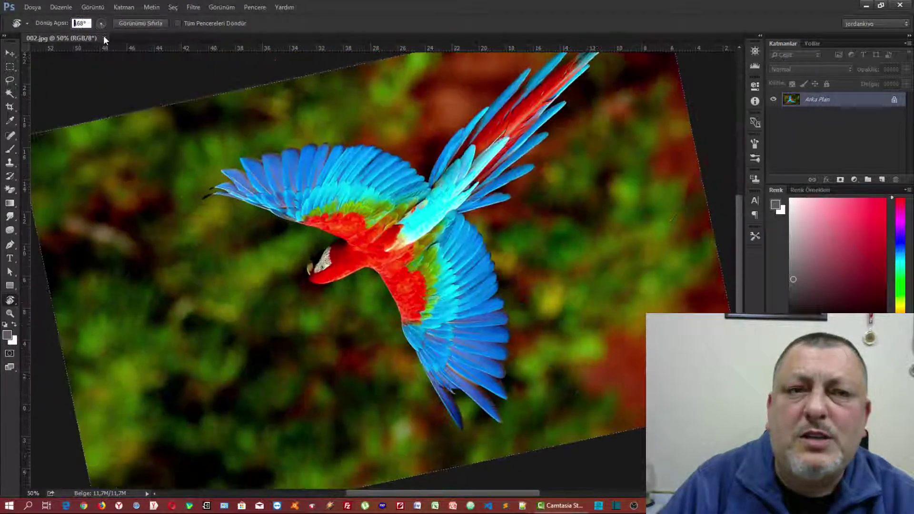
{"action": "left_click", "coordinate": [141, 23]}
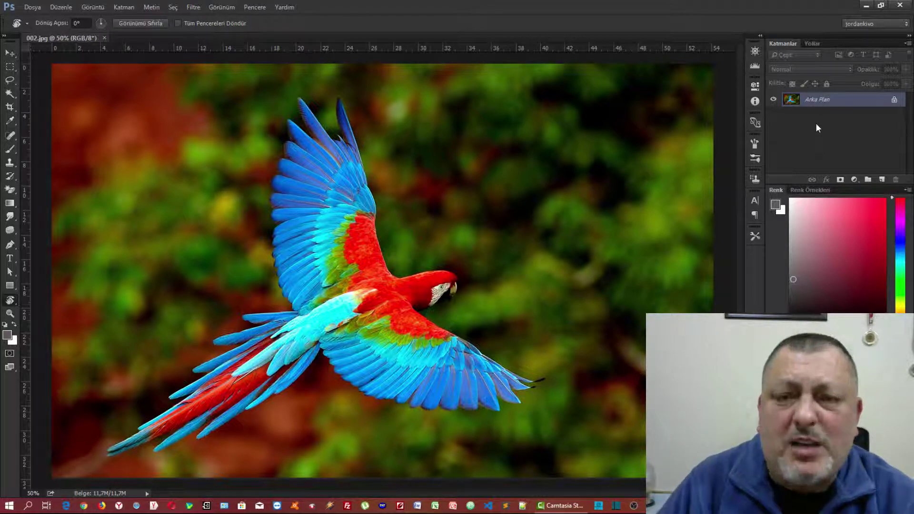
{"action": "left_click", "coordinate": [178, 23]}
{"action": "left_click", "coordinate": [179, 23]}
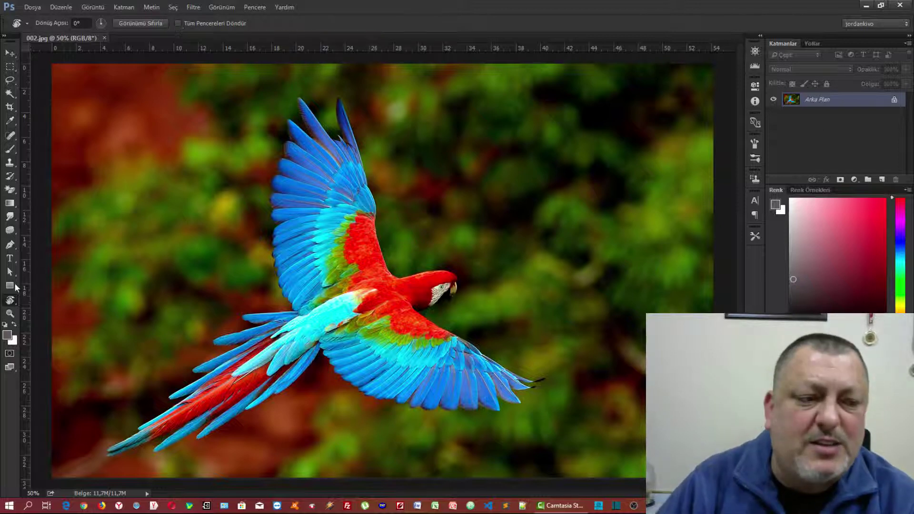
Step: With the Zoom tool, zoom in on the red wing feathers, then back out to 16.67%
{"action": "left_click", "coordinate": [13, 318]}
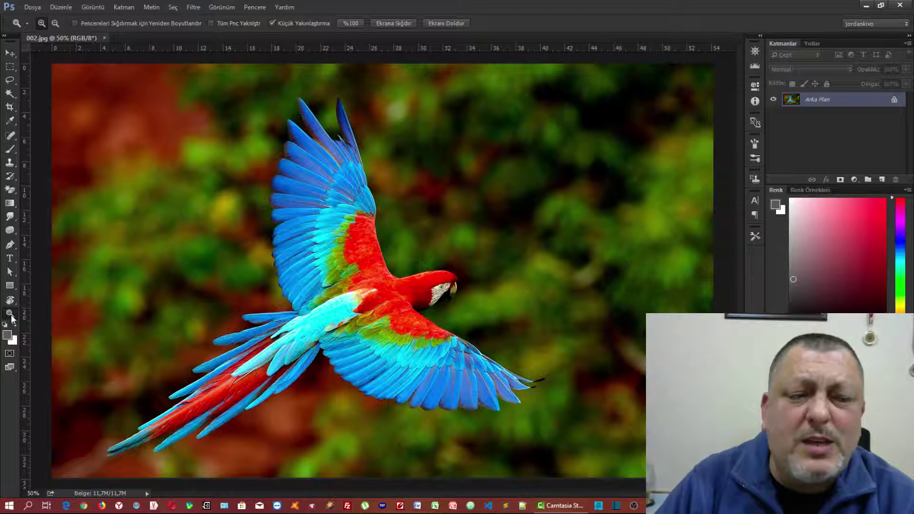
{"action": "left_click", "coordinate": [370, 237]}
{"action": "left_click", "coordinate": [369, 238]}
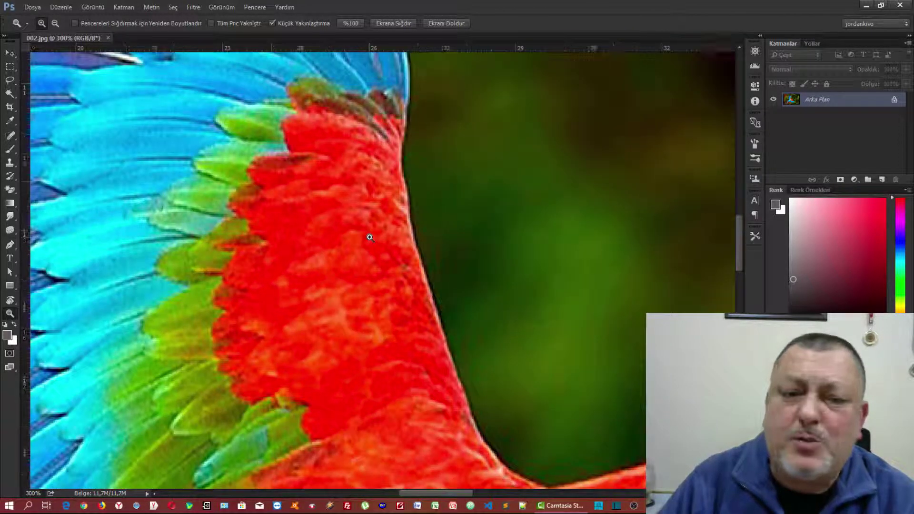
{"action": "left_click", "coordinate": [370, 238], "text": "alt"}
{"action": "left_click", "coordinate": [369, 237], "text": "alt"}
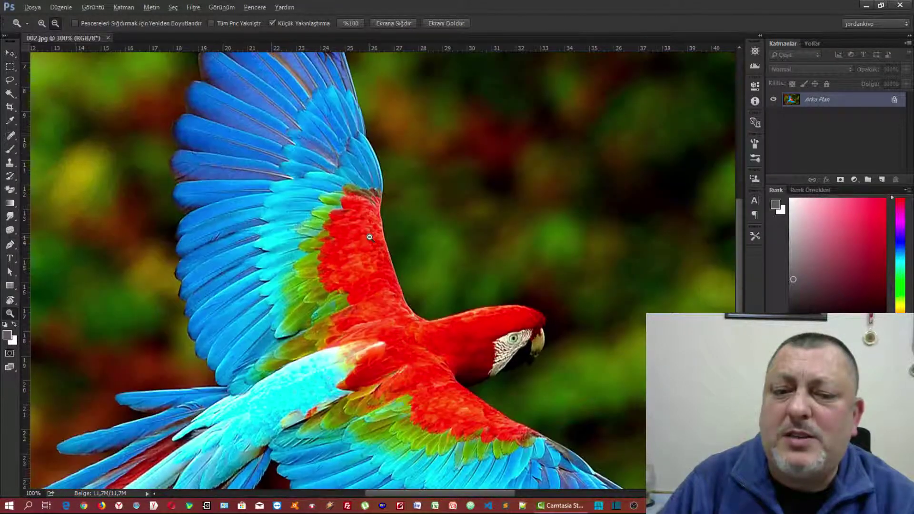
{"action": "left_click", "coordinate": [370, 238], "text": "alt"}
{"action": "left_click", "coordinate": [370, 237], "text": "alt"}
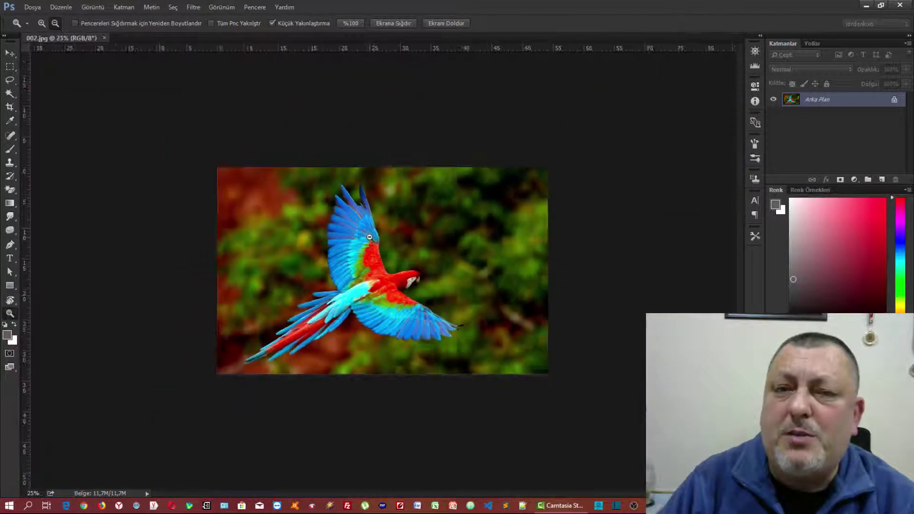
{"action": "left_click", "coordinate": [369, 237], "text": "alt"}
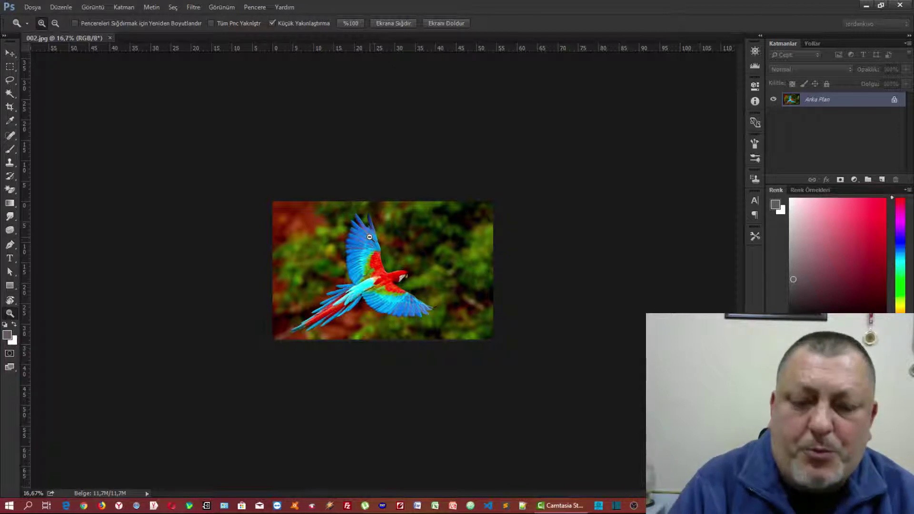
Step: Zoom out gradually, fit the photo to the window, and uncheck Resize Windows to Fit
{"action": "scroll", "coordinate": [369, 236], "scroll_direction": "up", "scroll_amount": 3}
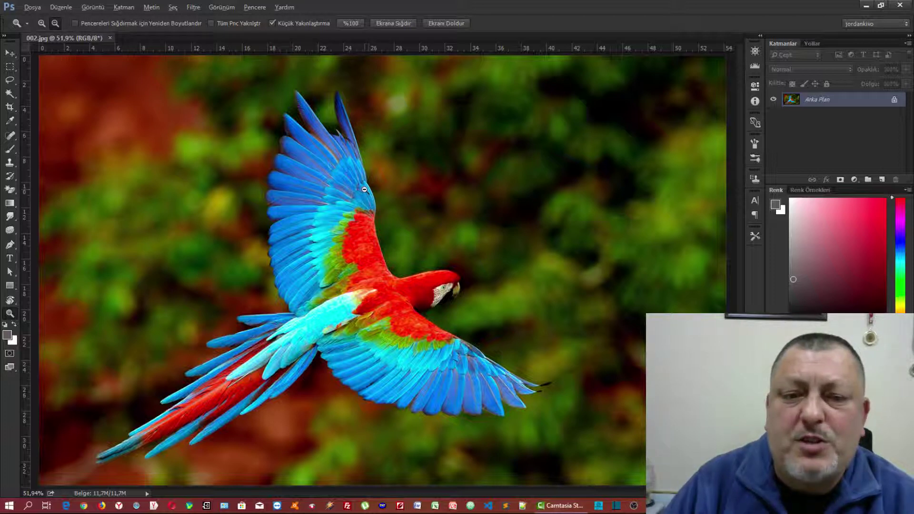
{"action": "left_click_drag", "start_coordinate": [364, 189], "coordinate": [130, 52]}
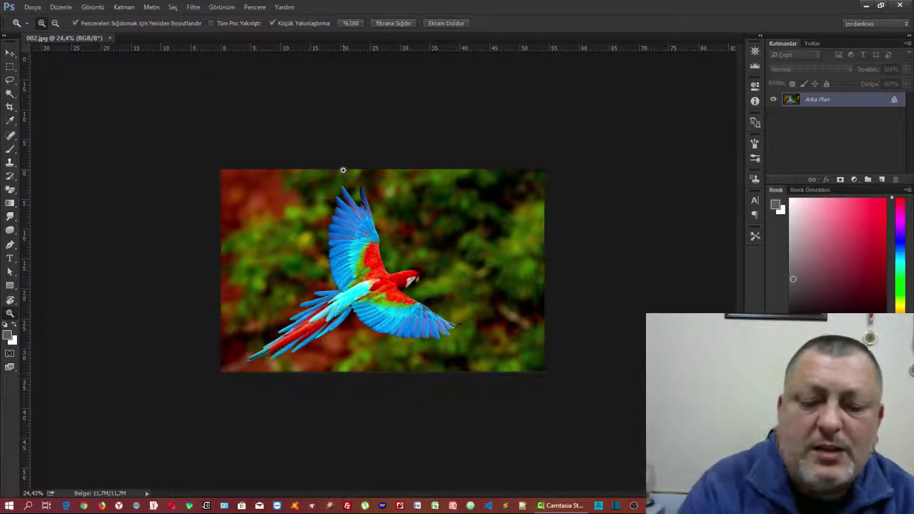
{"action": "key", "text": "ctrl+0"}
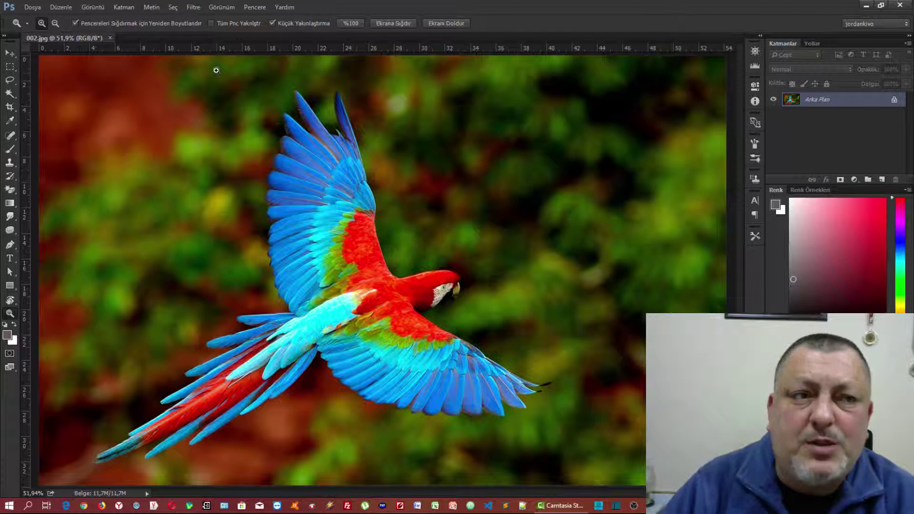
{"action": "left_click", "coordinate": [76, 24]}
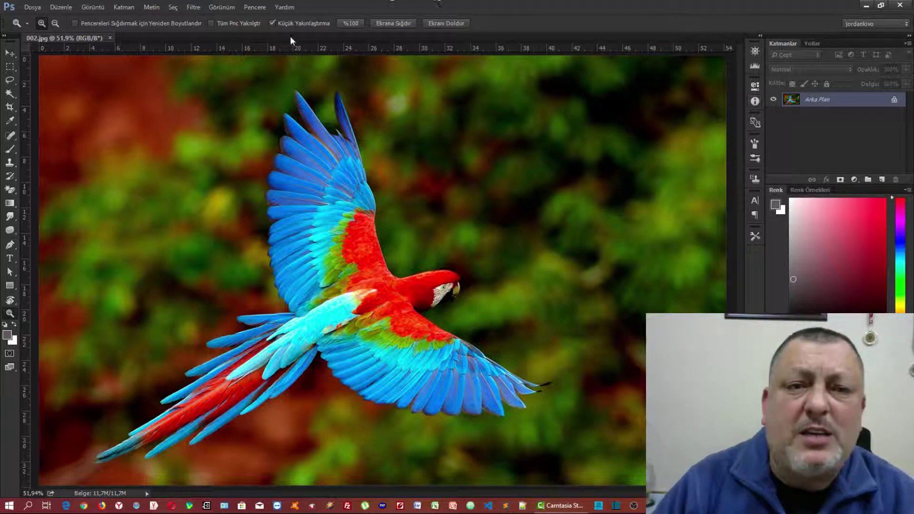
Step: Preview the 100%, Fit Screen and Fill Screen views, ending on Fit Screen
{"action": "left_click", "coordinate": [349, 23]}
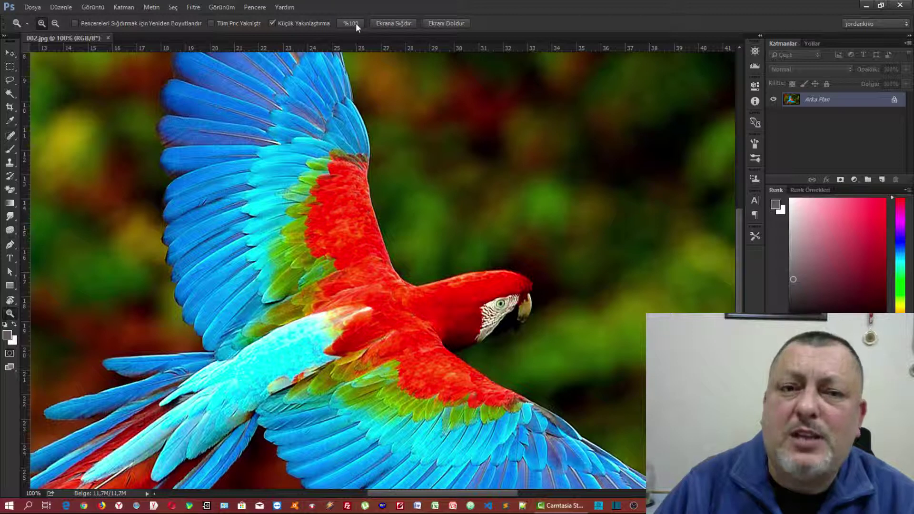
{"action": "left_click", "coordinate": [393, 23]}
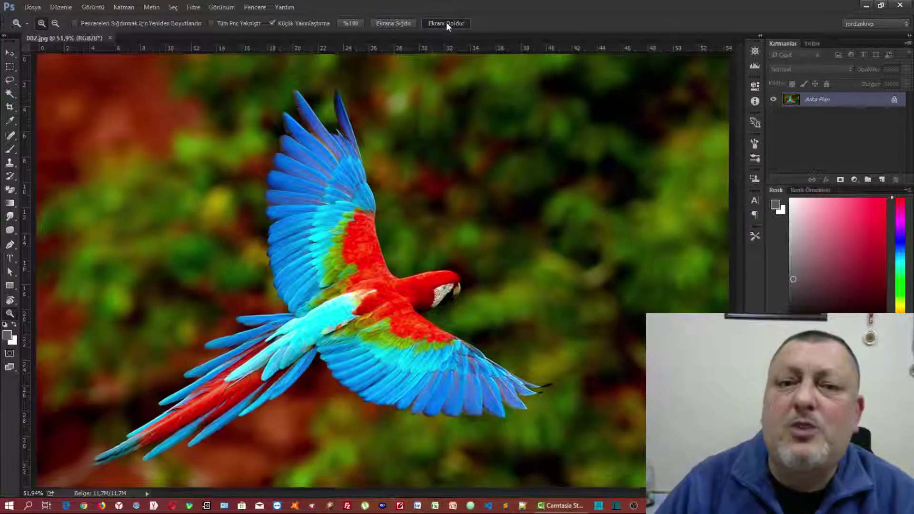
{"action": "left_click", "coordinate": [447, 23]}
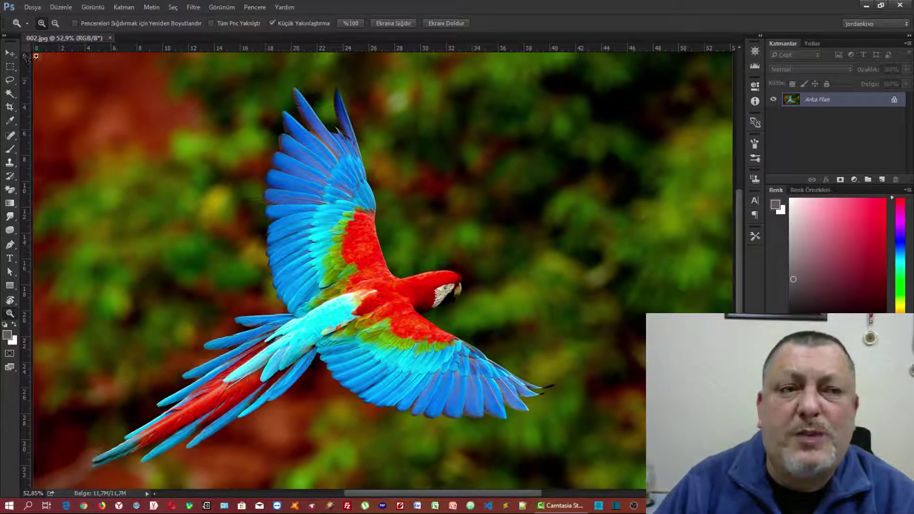
{"action": "left_click", "coordinate": [392, 21]}
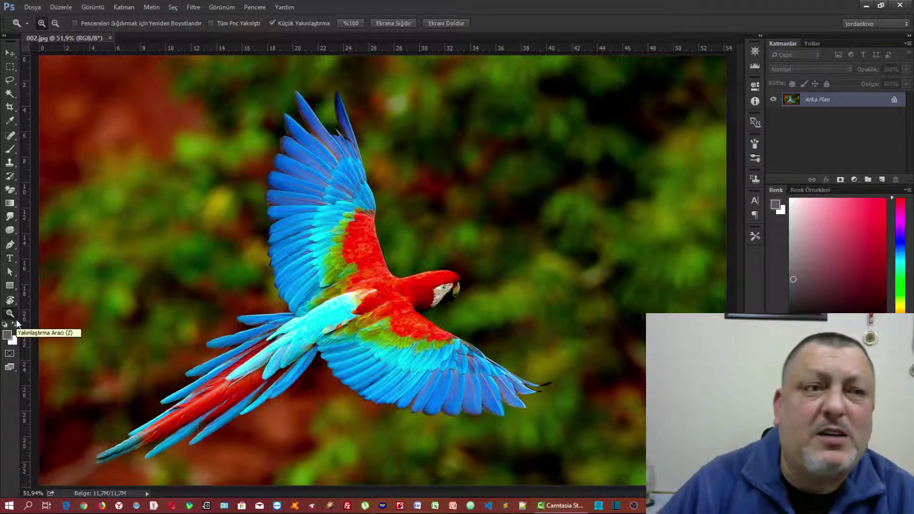
Step: Browse the Edit and Image > Mode menus without converting, then zoom in on the upper wing
{"action": "left_click", "coordinate": [59, 8]}
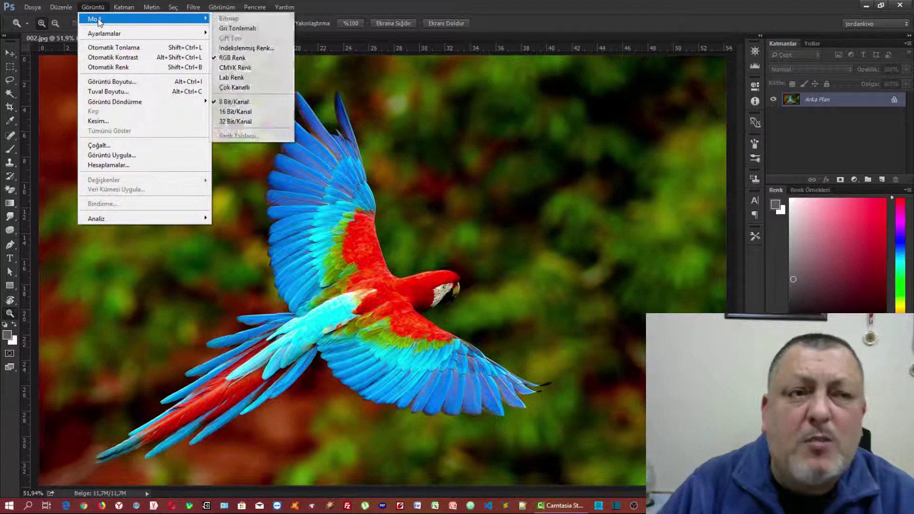
{"action": "mouse_move", "coordinate": [95, 19]}
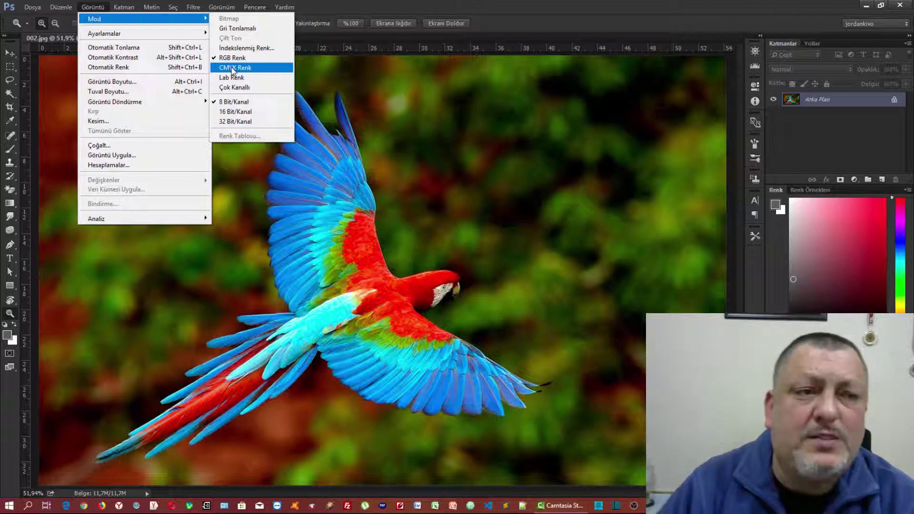
{"action": "left_click", "coordinate": [356, 2]}
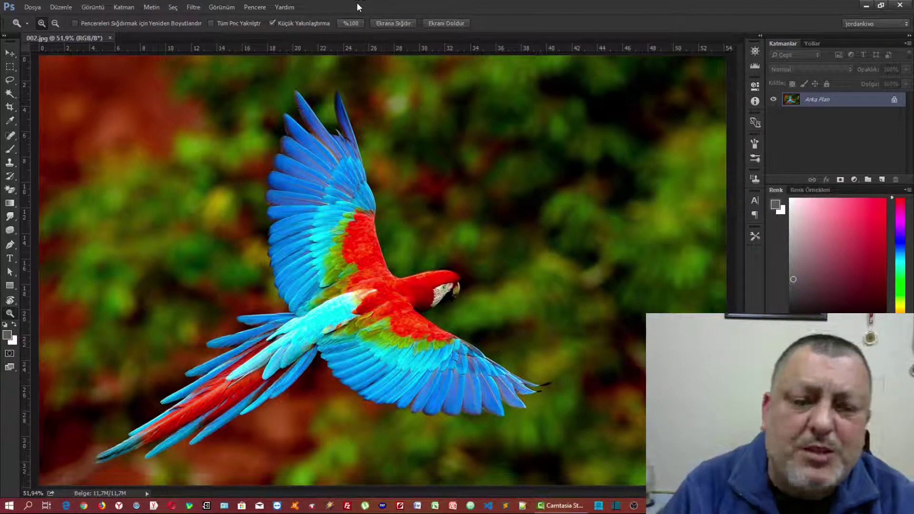
{"action": "left_click", "coordinate": [315, 193]}
Step: Scrubby-zoom into the wing's individual pixels, then fit the whole photo on screen with Ctrl+0
{"action": "left_click_drag", "start_coordinate": [317, 193], "coordinate": [317, 193]}
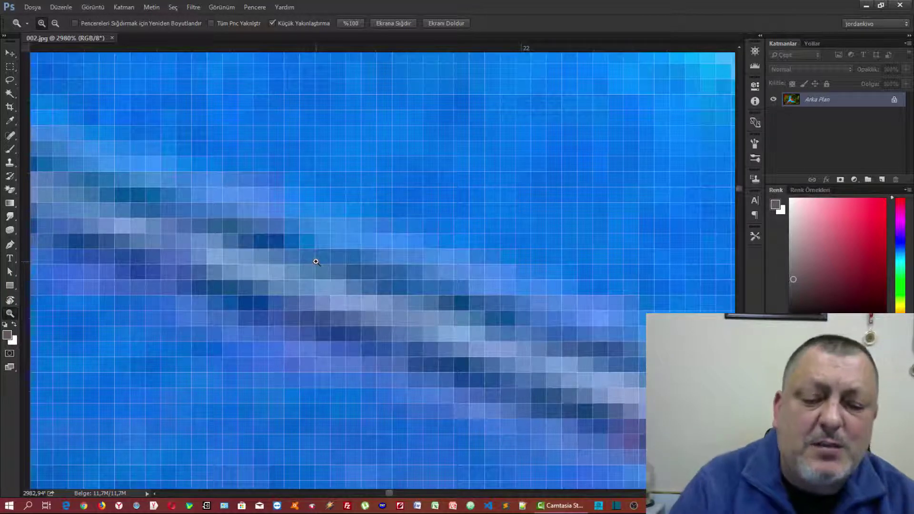
{"action": "key", "text": "ctrl+0"}
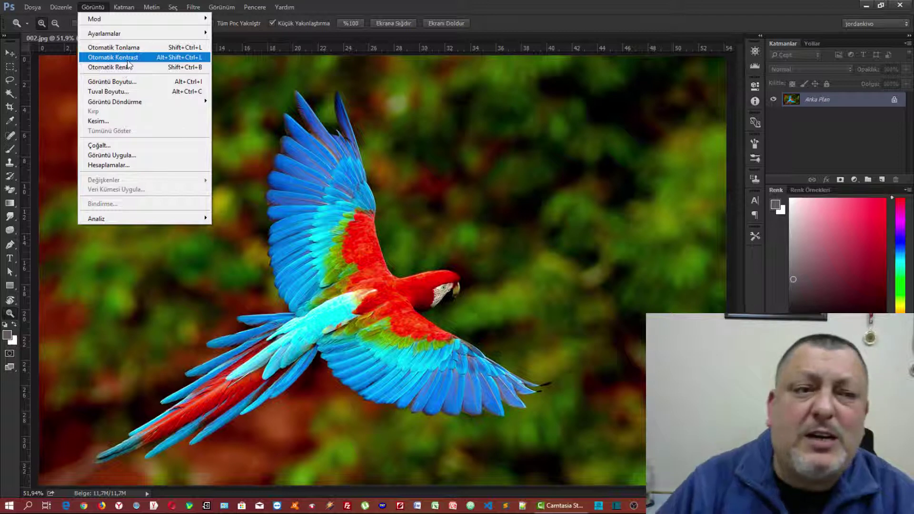
Step: Apply Auto Contrast and then Auto Tone to the parrot photo
{"action": "left_click", "coordinate": [128, 58]}
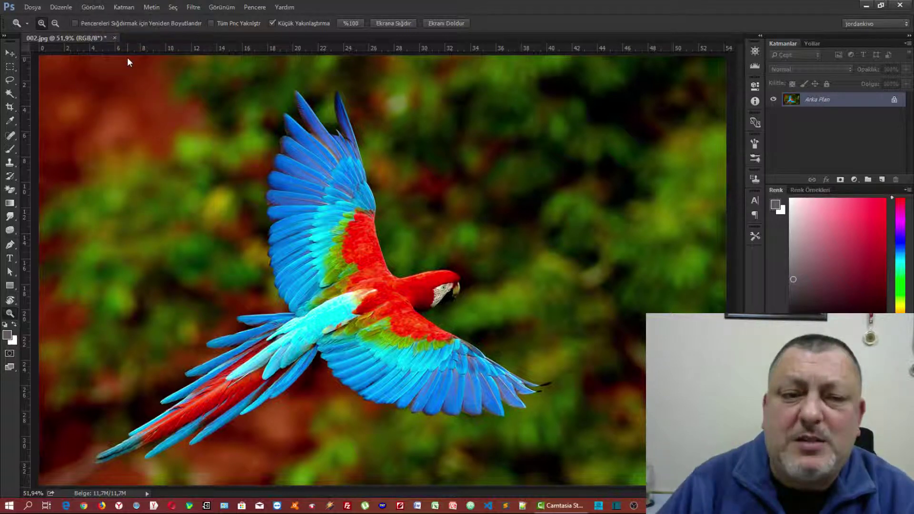
{"action": "left_click", "coordinate": [92, 7]}
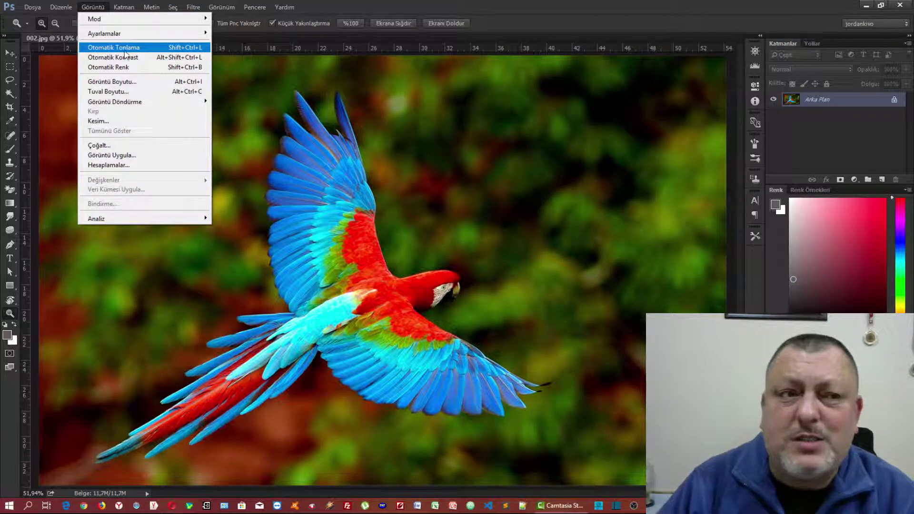
{"action": "left_click", "coordinate": [121, 46]}
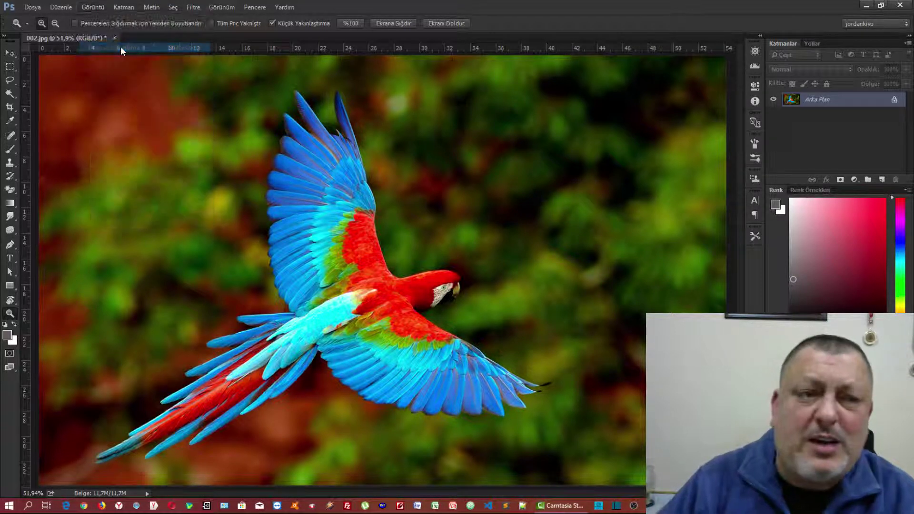
{"action": "left_click", "coordinate": [103, 13]}
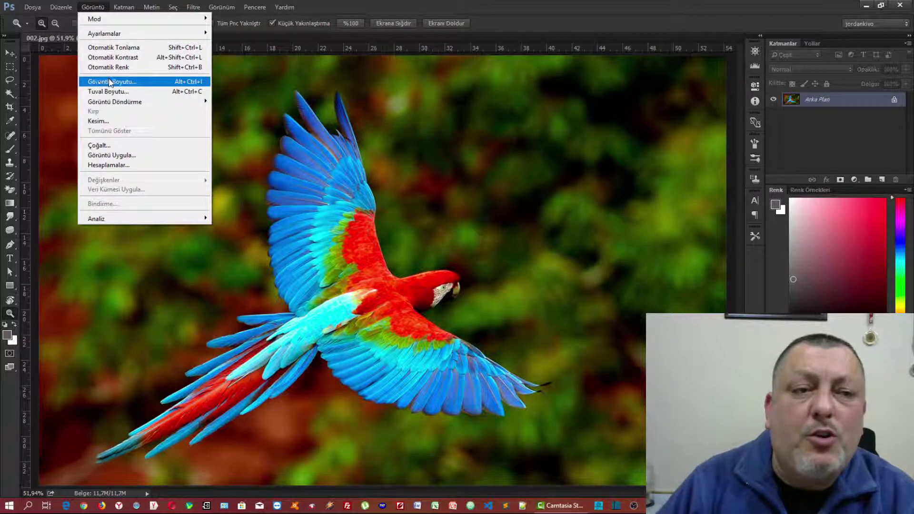
Step: Resize the image to 3000 × 1850 pixels in Image Size
{"action": "left_click", "coordinate": [108, 81]}
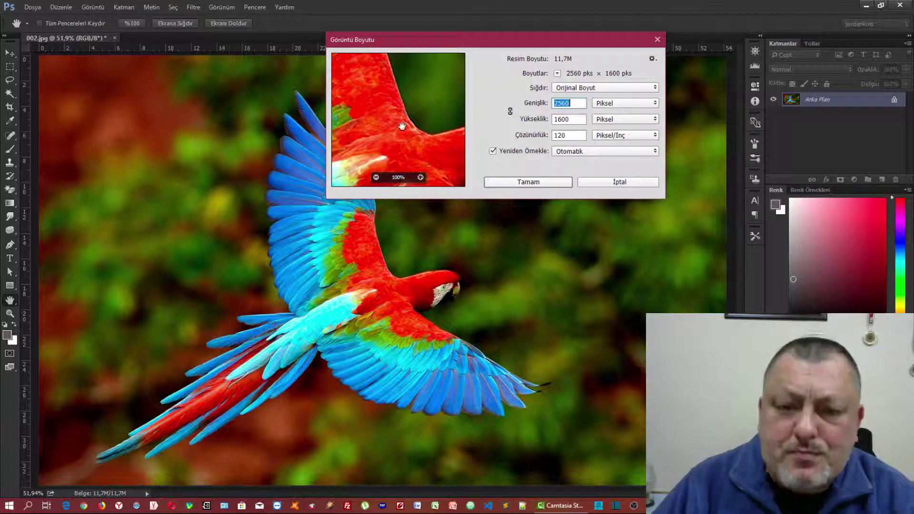
{"action": "key", "text": "Up"}
{"action": "key", "text": "Down"}
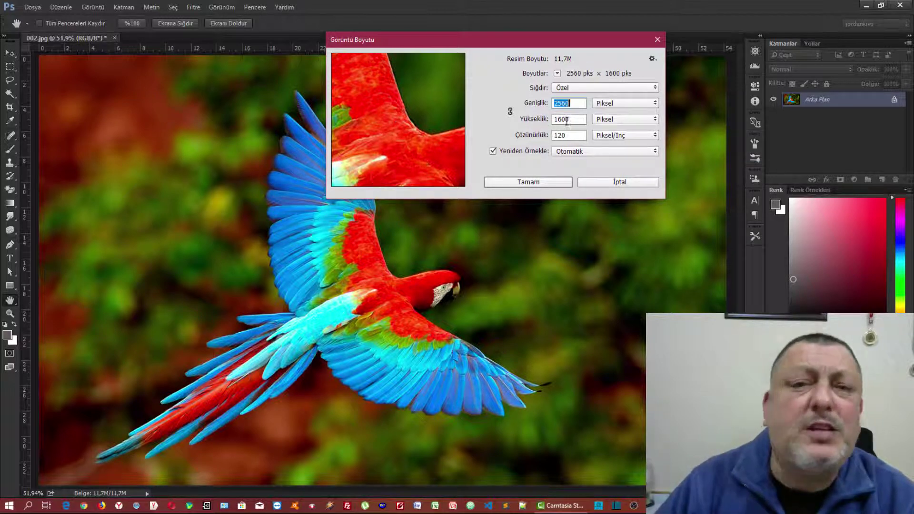
{"action": "left_click", "coordinate": [625, 107]}
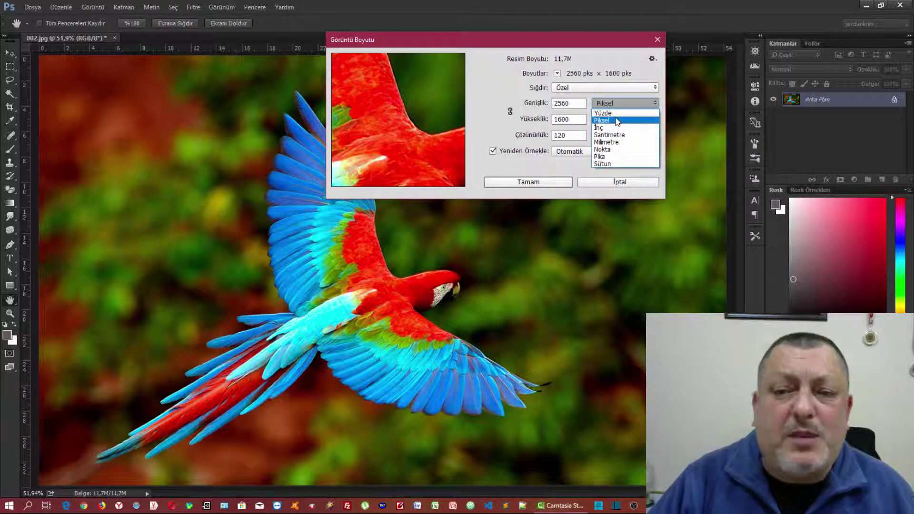
{"action": "left_click", "coordinate": [617, 120]}
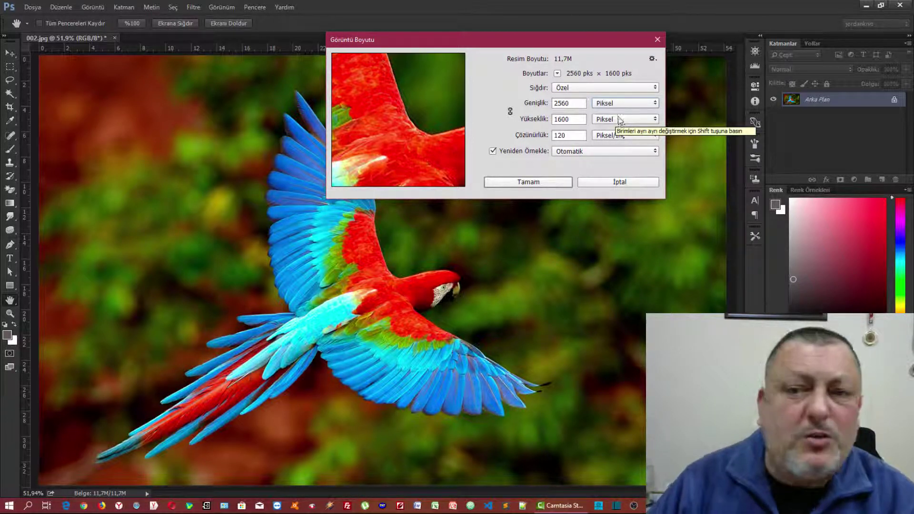
{"action": "left_click", "coordinate": [588, 88]}
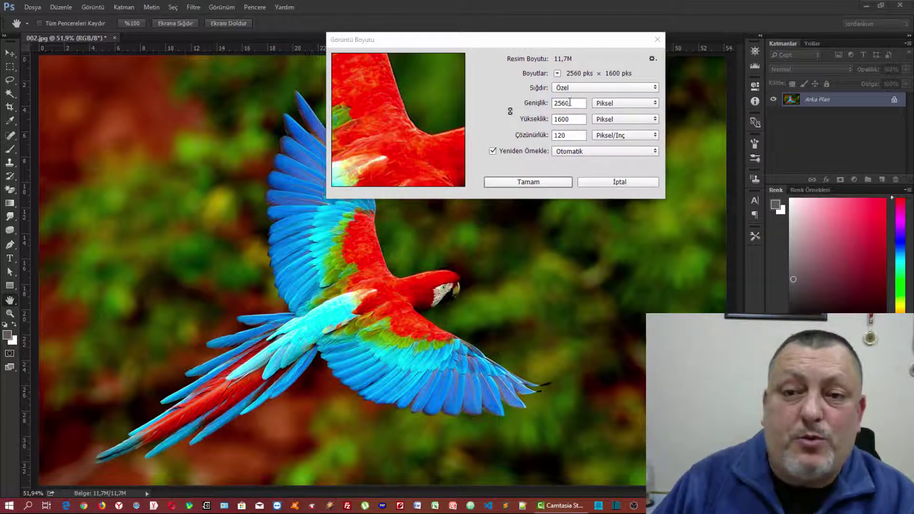
{"action": "left_click", "coordinate": [569, 103]}
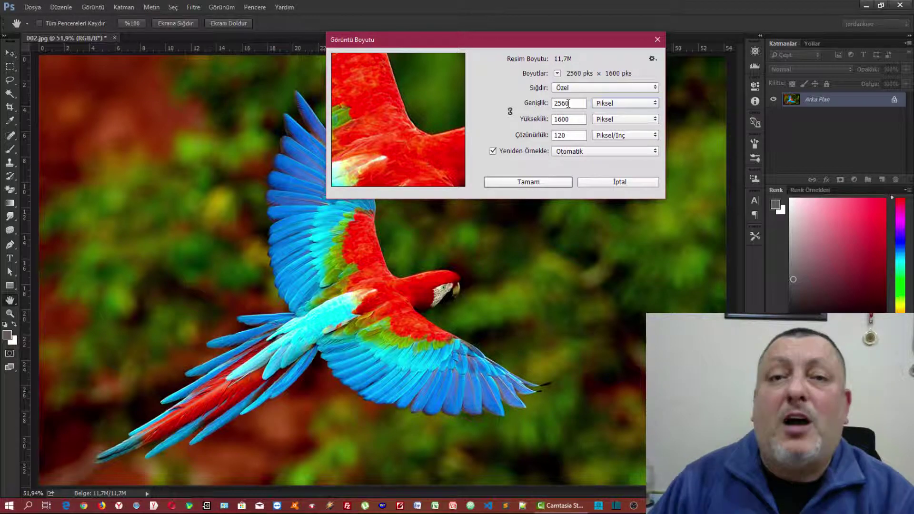
{"action": "double_click", "coordinate": [568, 103]}
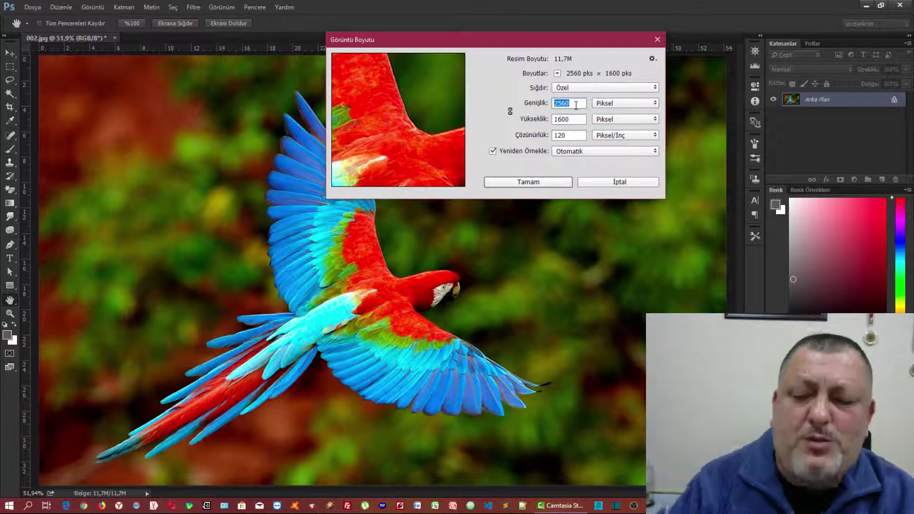
{"action": "type", "text": "3000"}
{"action": "key", "text": "Tab"}
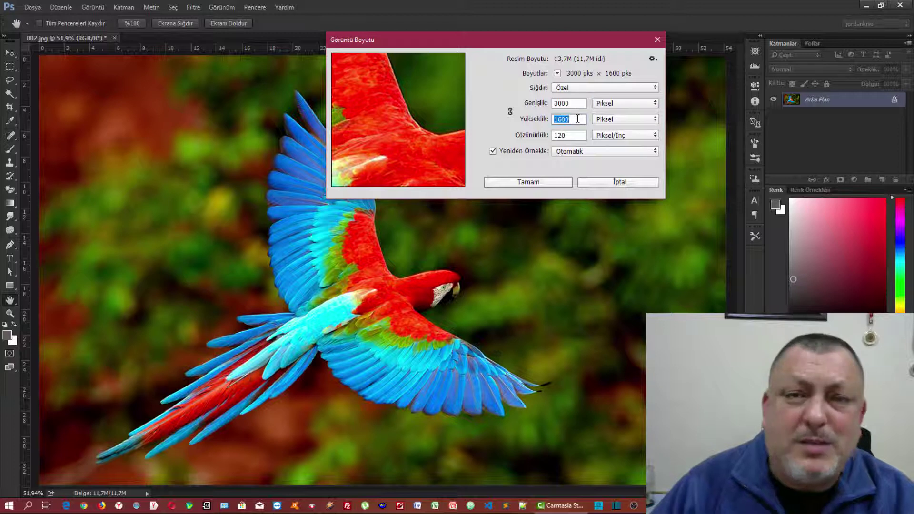
{"action": "type", "text": "1"}
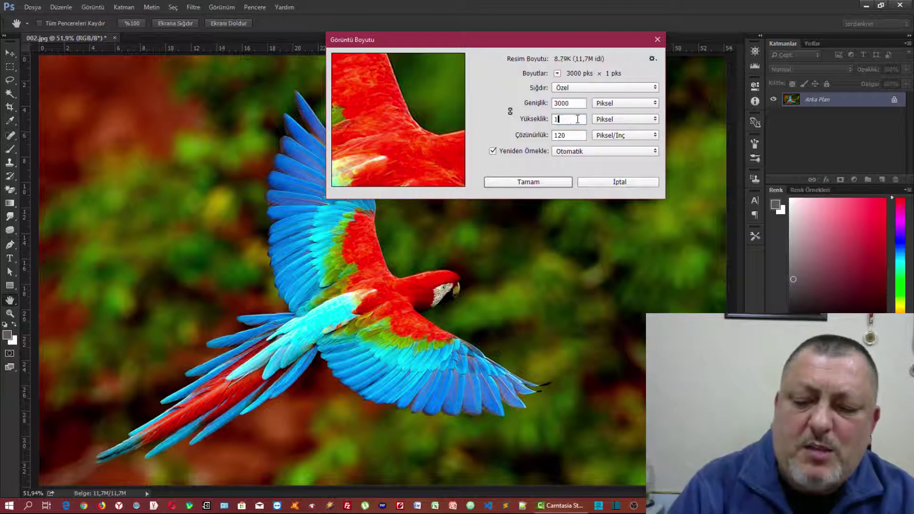
{"action": "type", "text": "850"}
{"action": "left_click", "coordinate": [529, 182]}
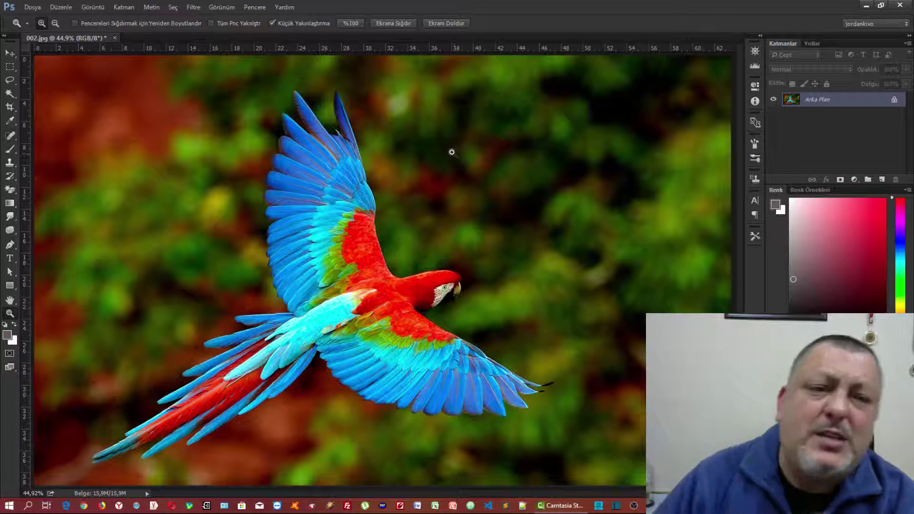
Step: In Image Size, link proportions and try widths 2850 and 4500, then cancel
{"action": "left_click", "coordinate": [84, 8]}
{"action": "mouse_move", "coordinate": [105, 34]}
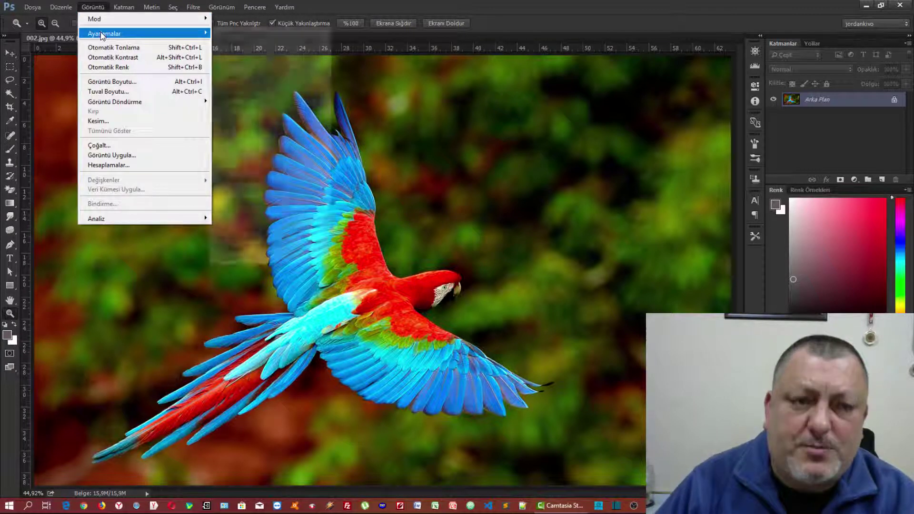
{"action": "left_click", "coordinate": [110, 81]}
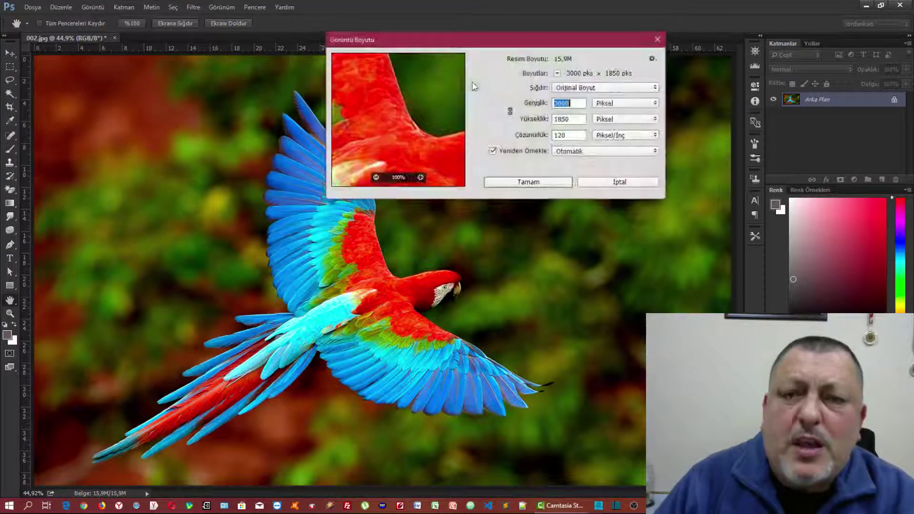
{"action": "left_click", "coordinate": [510, 112]}
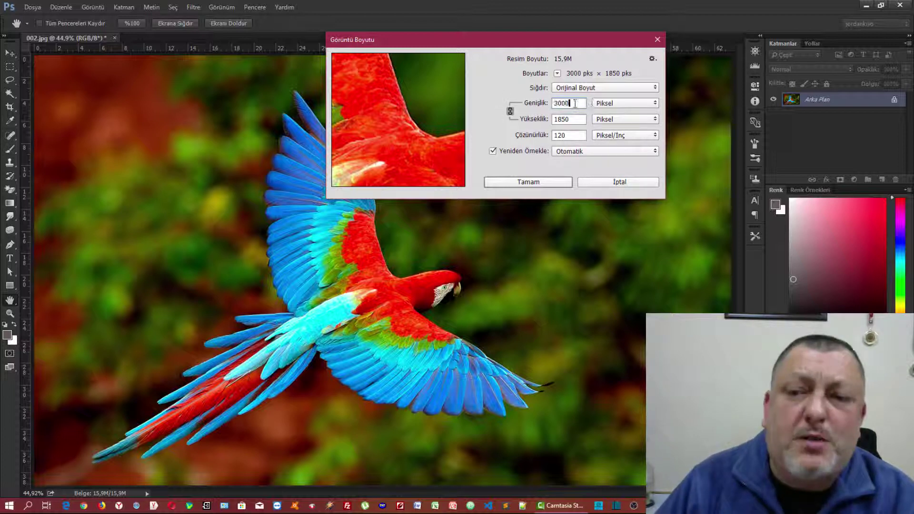
{"action": "left_click_drag", "start_coordinate": [575, 104], "coordinate": [542, 104]}
{"action": "type", "text": "2850"}
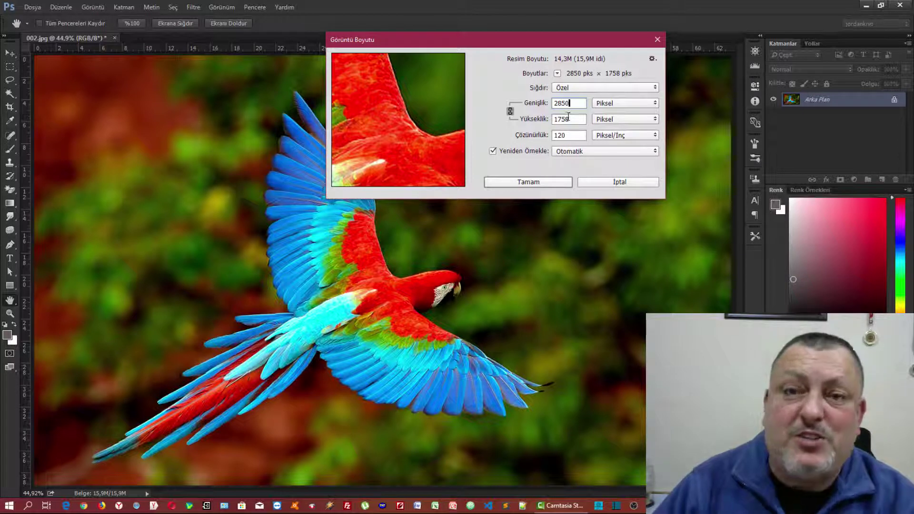
{"action": "left_click", "coordinate": [588, 154]}
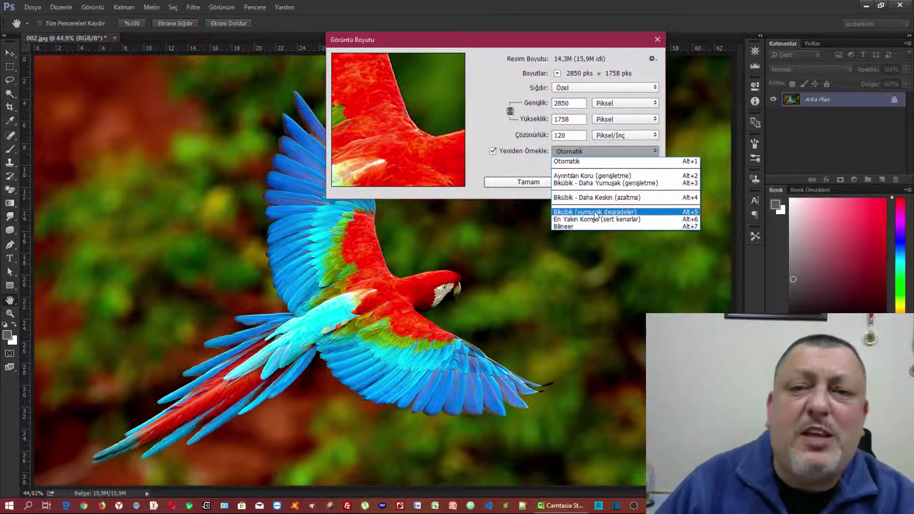
{"action": "left_click", "coordinate": [522, 160]}
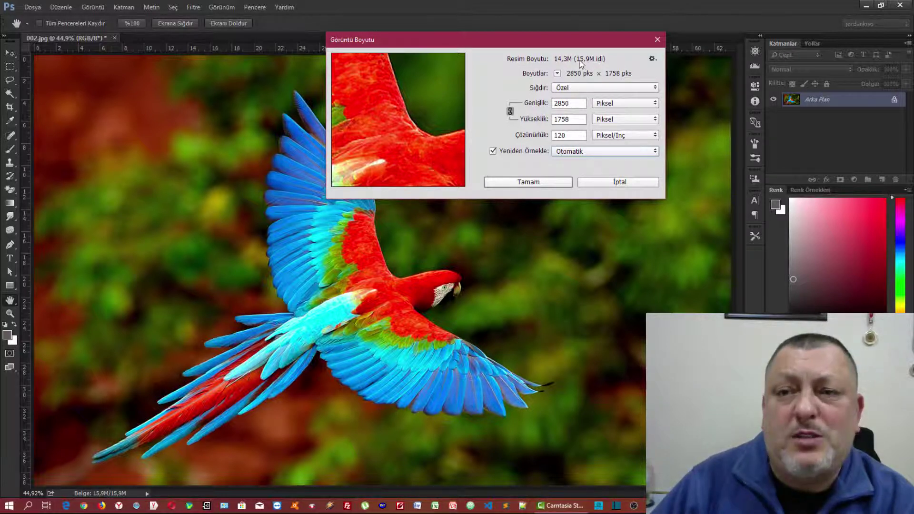
{"action": "double_click", "coordinate": [570, 102]}
{"action": "type", "text": "4500"}
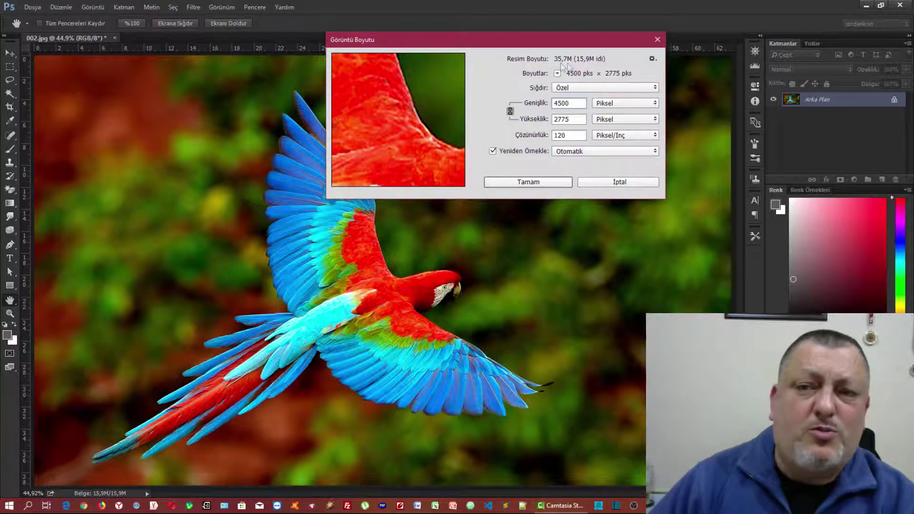
{"action": "left_click", "coordinate": [620, 183]}
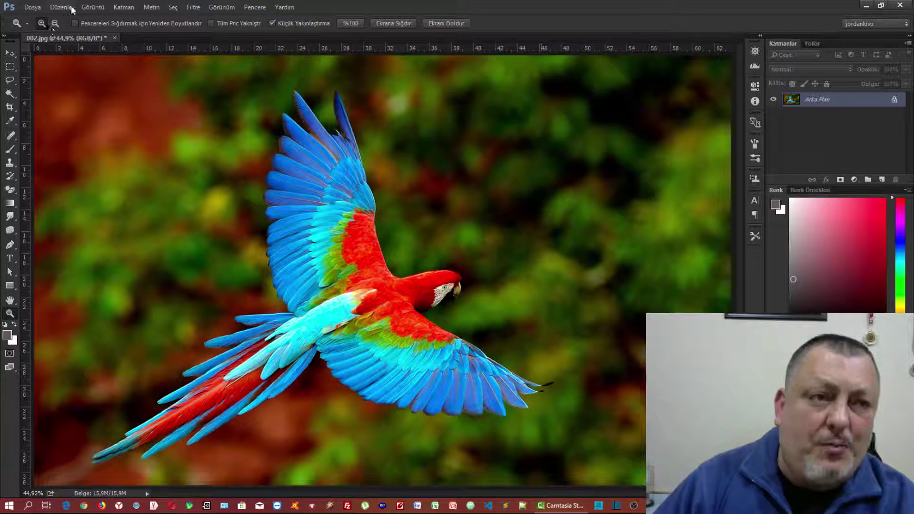
{"action": "left_click", "coordinate": [93, 7]}
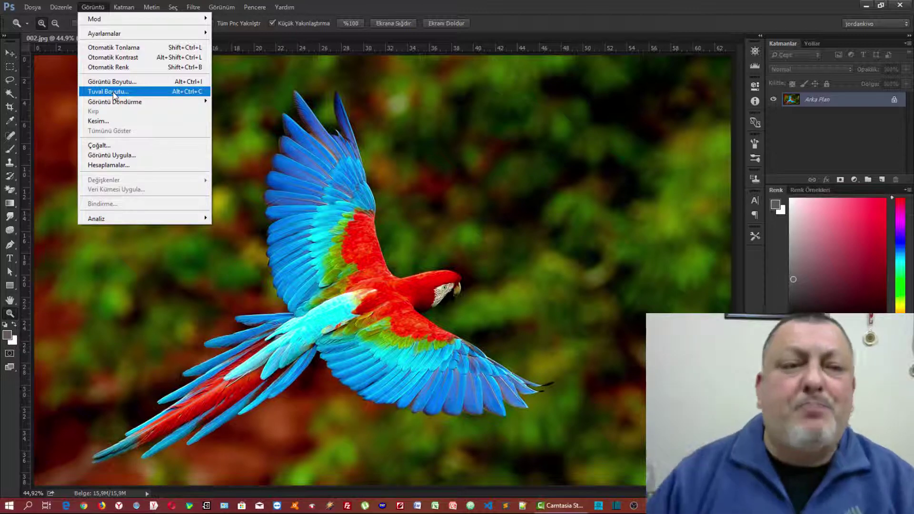
{"action": "left_click", "coordinate": [115, 92]}
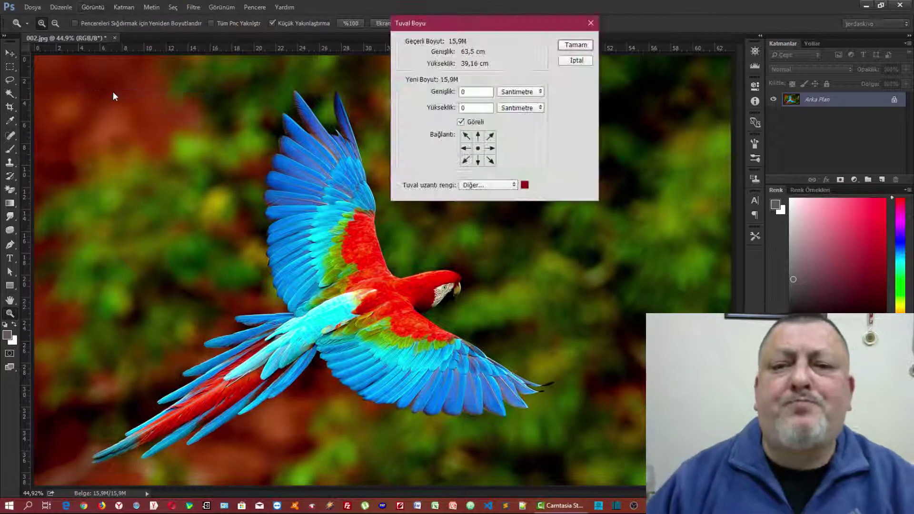
{"action": "left_click_drag", "start_coordinate": [479, 26], "coordinate": [693, 5]}
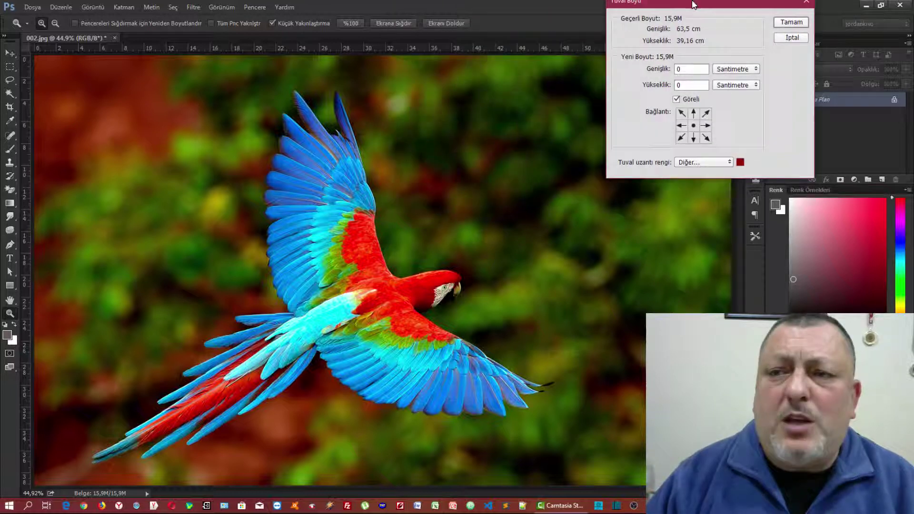
{"action": "left_click", "coordinate": [790, 44]}
{"action": "scroll", "coordinate": [253, 125], "scroll_direction": "down", "scroll_amount": 1}
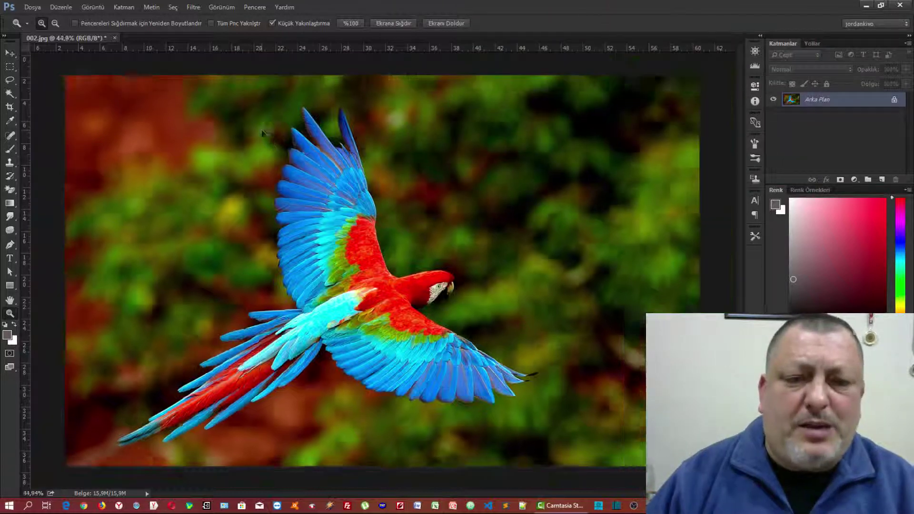
{"action": "scroll", "coordinate": [257, 129], "scroll_direction": "down", "scroll_amount": 1}
{"action": "scroll", "coordinate": [261, 135], "scroll_direction": "down", "scroll_amount": 1}
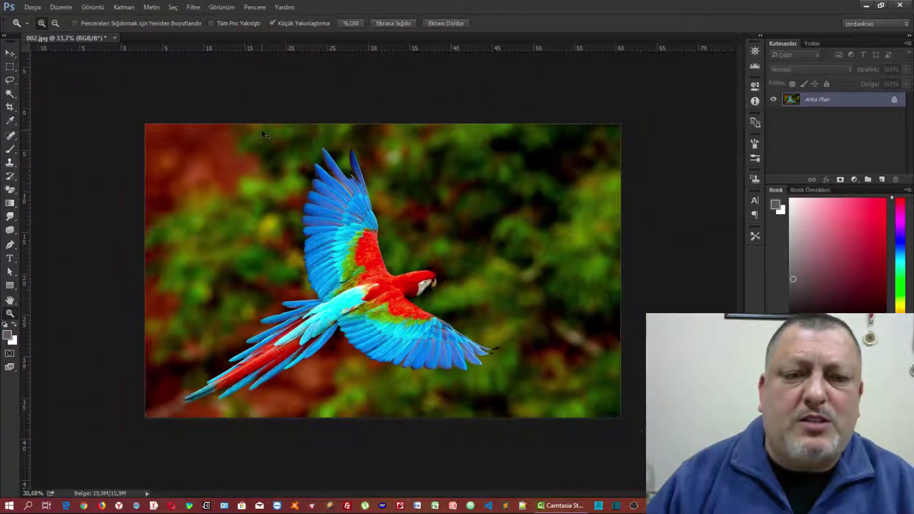
Step: Extend the canvas by a relative 3250 × 2000 px, anchored bottom-centre, with Gri extension colour
{"action": "left_click", "coordinate": [92, 7]}
{"action": "left_click", "coordinate": [107, 91]}
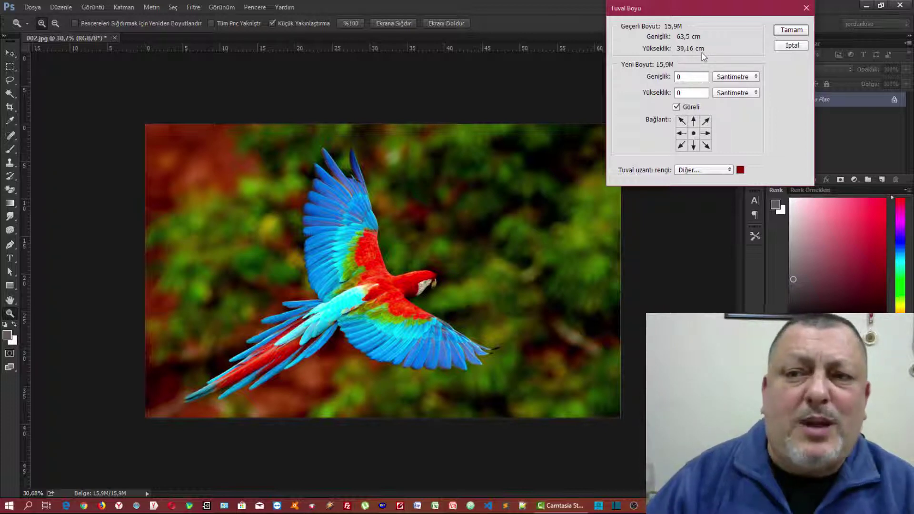
{"action": "left_click_drag", "start_coordinate": [685, 79], "coordinate": [664, 78]}
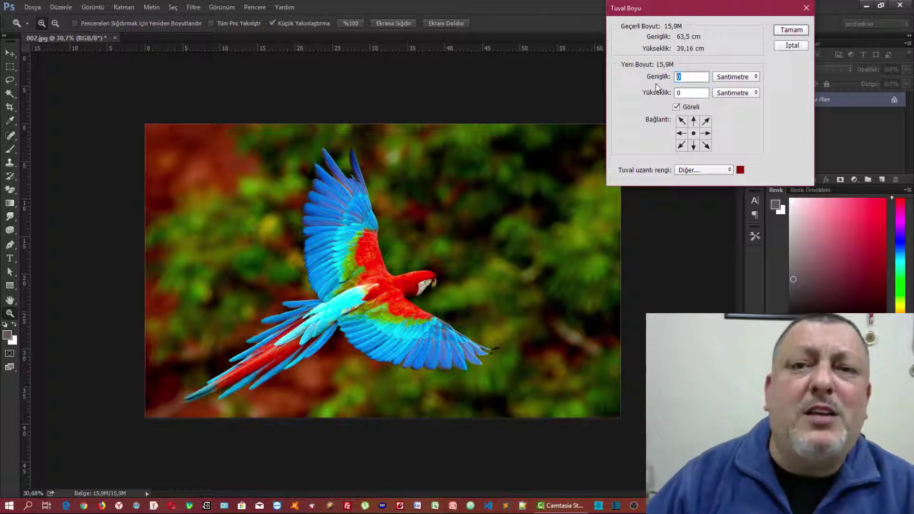
{"action": "left_click", "coordinate": [743, 80]}
{"action": "left_click", "coordinate": [725, 95]}
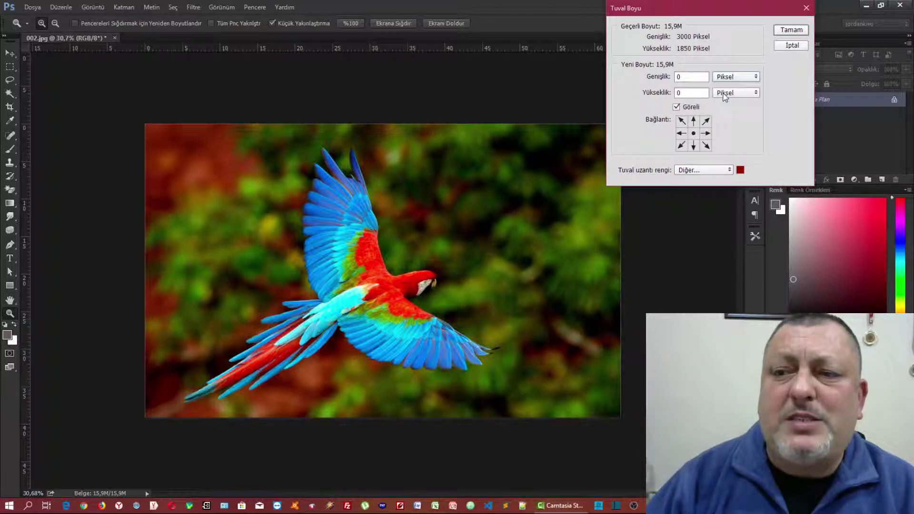
{"action": "left_click_drag", "start_coordinate": [684, 75], "coordinate": [675, 77]}
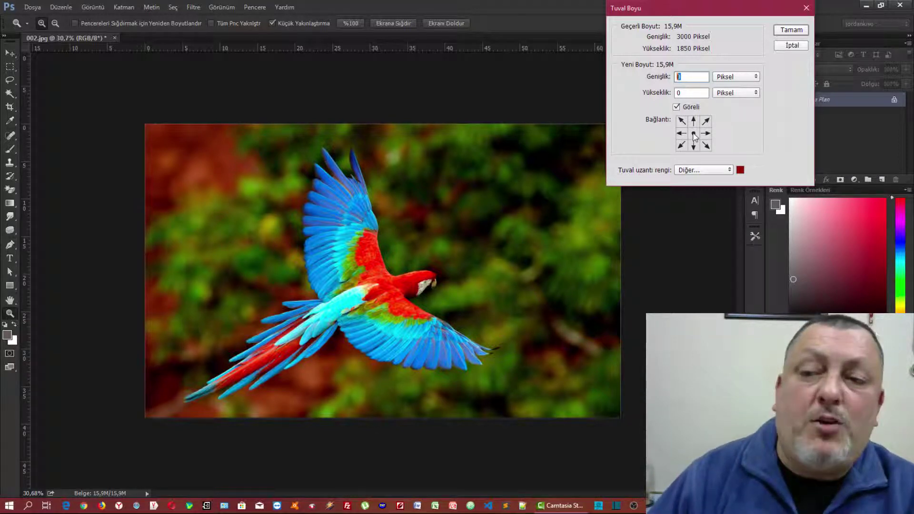
{"action": "left_click", "coordinate": [693, 146]}
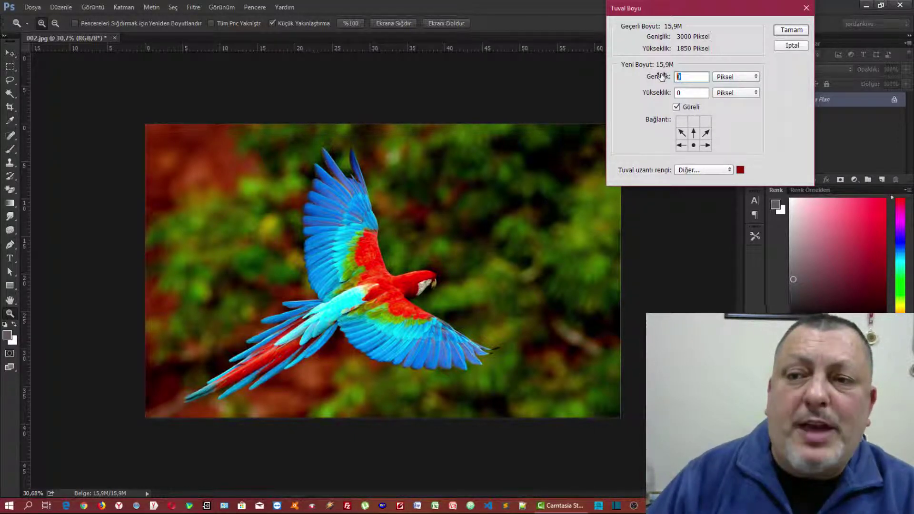
{"action": "type", "text": "3250"}
{"action": "key", "text": "Tab"}
{"action": "type", "text": "2000"}
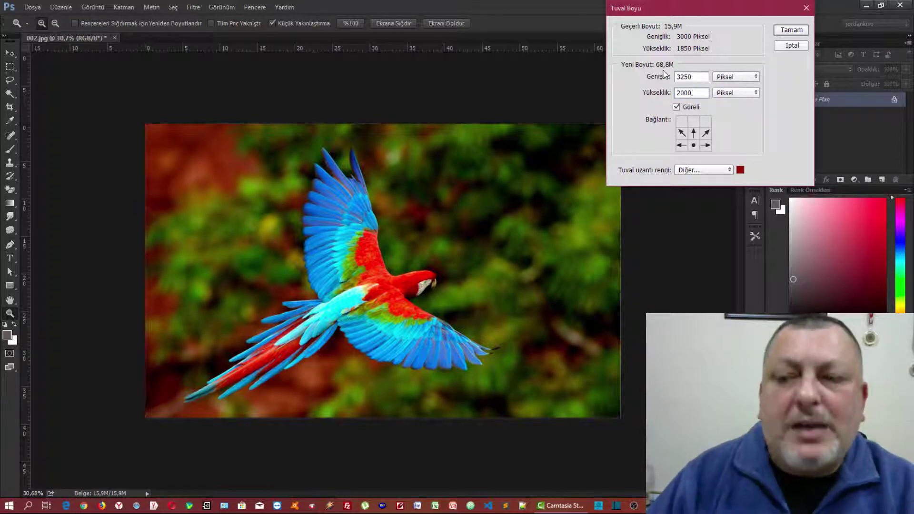
{"action": "left_click", "coordinate": [693, 172]}
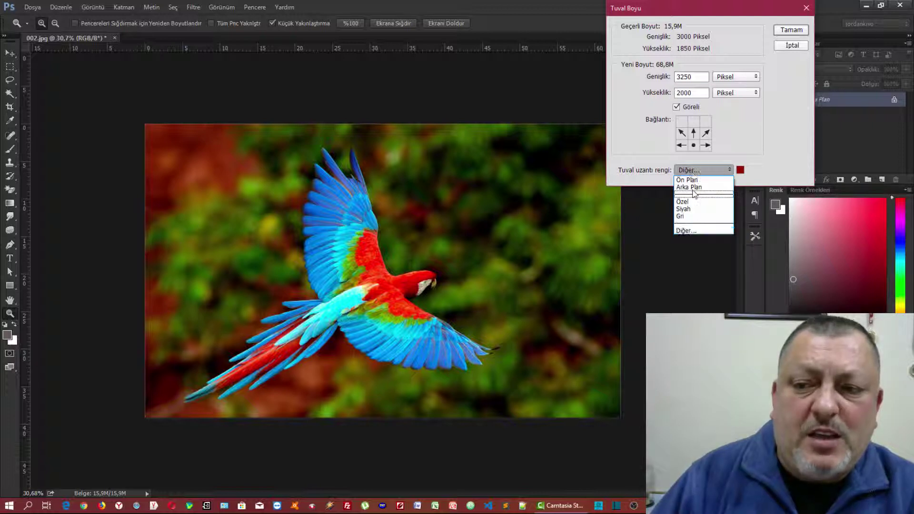
{"action": "left_click", "coordinate": [682, 216]}
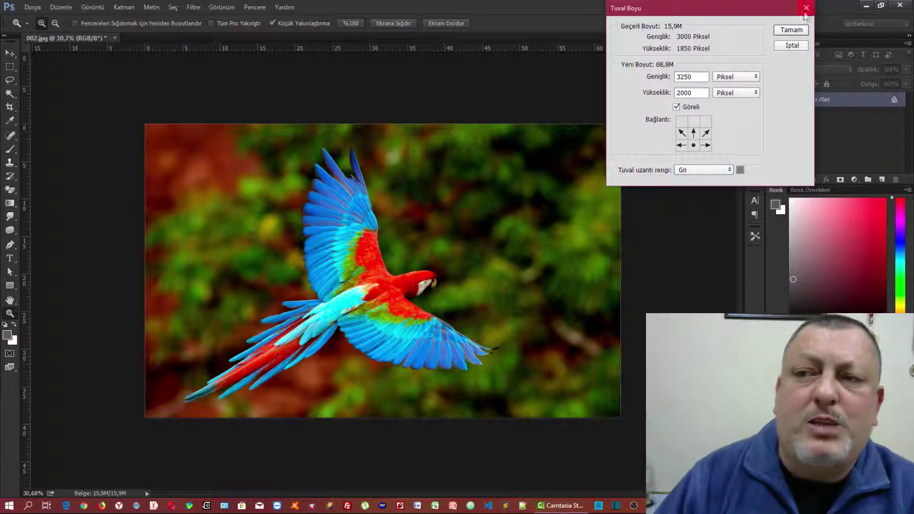
{"action": "left_click", "coordinate": [788, 31]}
Step: Zoom out, then bring up Dosya > Aç on the '000 PSD Eğitim resimleri' folder
{"action": "scroll", "coordinate": [494, 150], "scroll_direction": "down", "scroll_amount": 1}
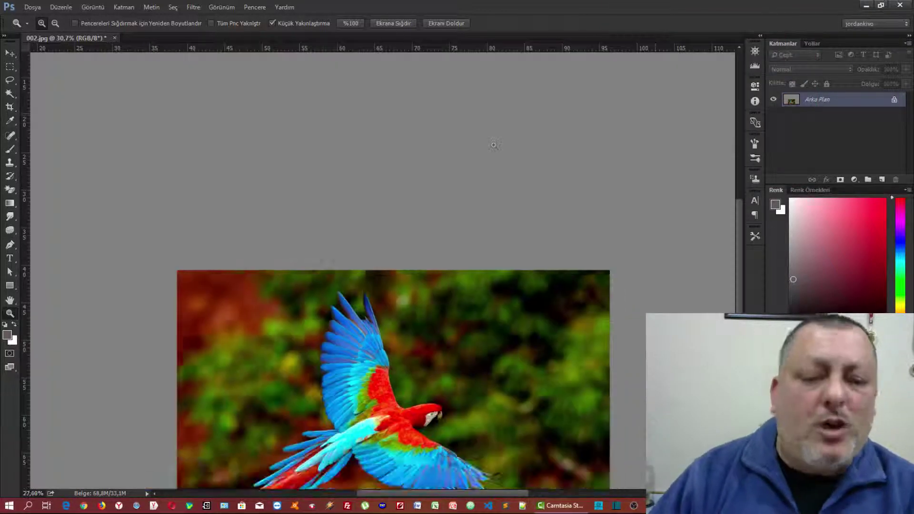
{"action": "scroll", "coordinate": [494, 150], "scroll_direction": "down", "scroll_amount": 1}
{"action": "scroll", "coordinate": [494, 150], "scroll_direction": "down", "scroll_amount": 2}
{"action": "scroll", "coordinate": [496, 153], "scroll_direction": "down", "scroll_amount": 1}
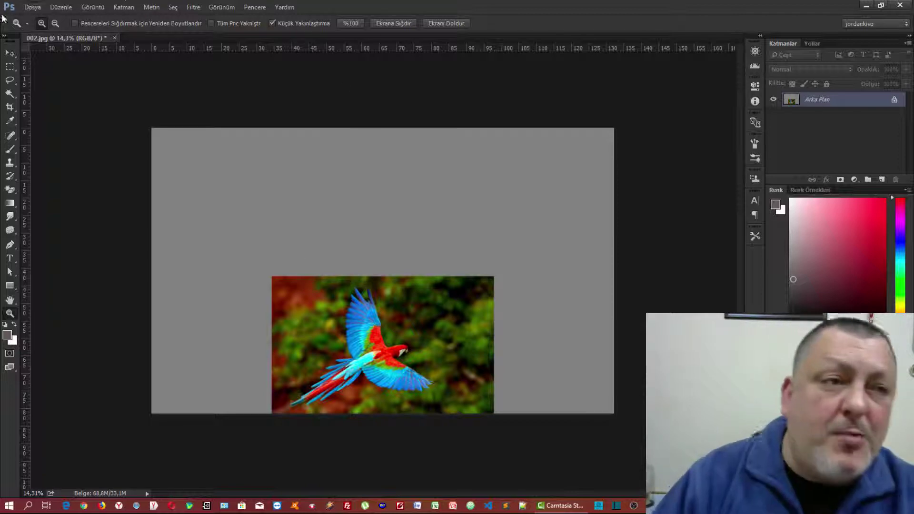
{"action": "left_click", "coordinate": [32, 7]}
{"action": "left_click", "coordinate": [42, 30]}
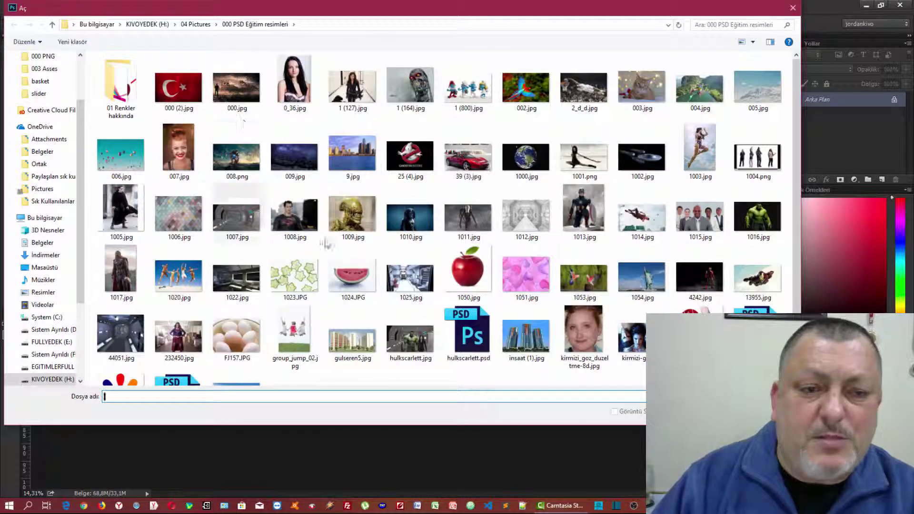
Step: Open the alien photo 1009.jpg
{"action": "left_click", "coordinate": [353, 214]}
{"action": "key", "text": "Return"}
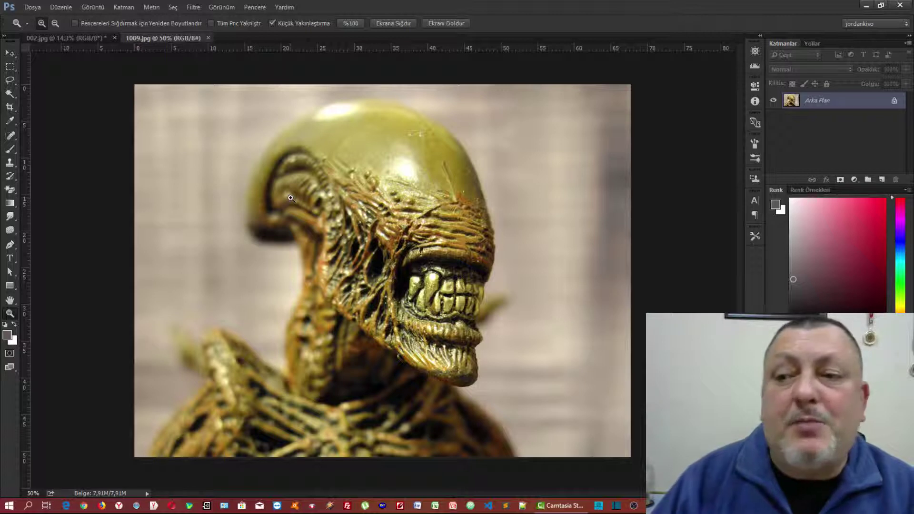
{"action": "left_click", "coordinate": [32, 7]}
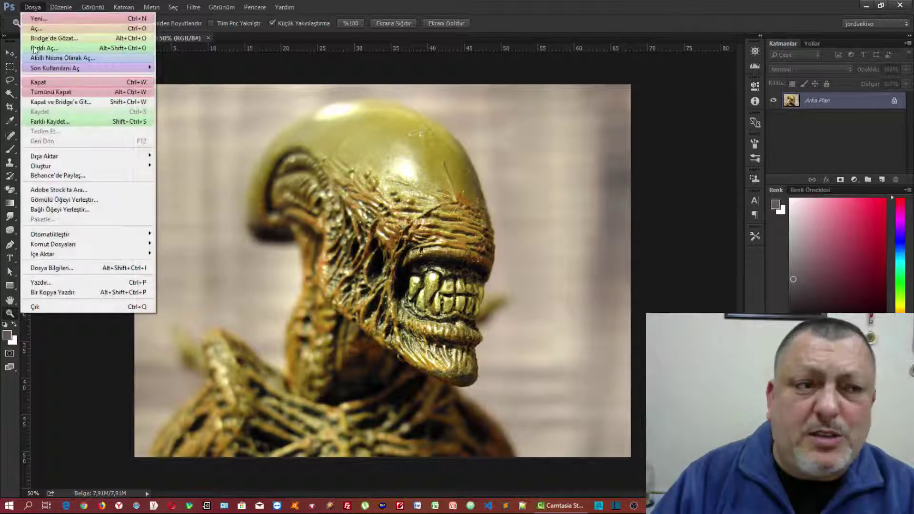
{"action": "left_click", "coordinate": [350, 3]}
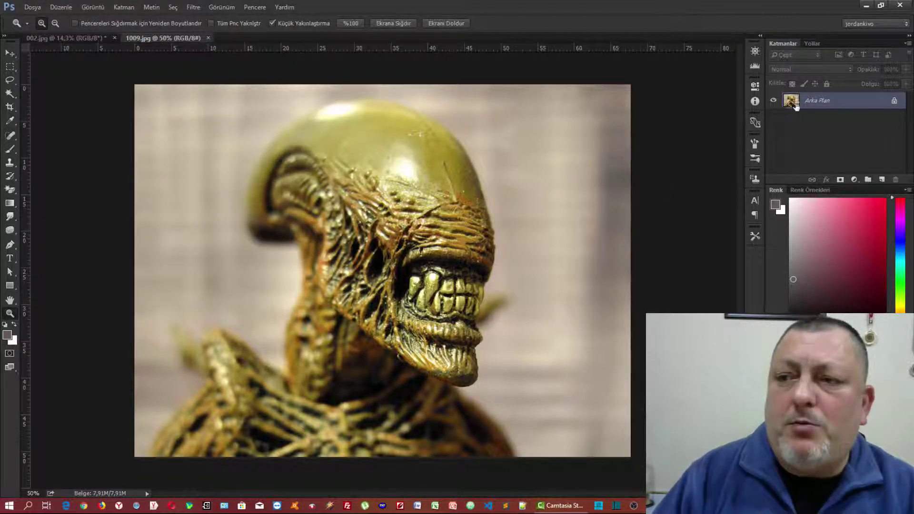
Step: Convert its background into layer Katman 0 and drag it toward the 002.jpg tab
{"action": "double_click", "coordinate": [811, 102]}
{"action": "left_click", "coordinate": [529, 92]}
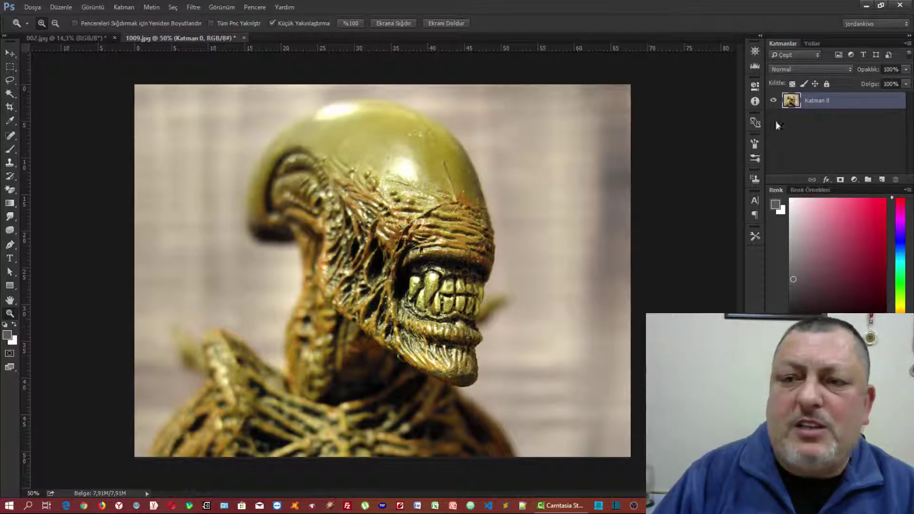
{"action": "left_click", "coordinate": [10, 53]}
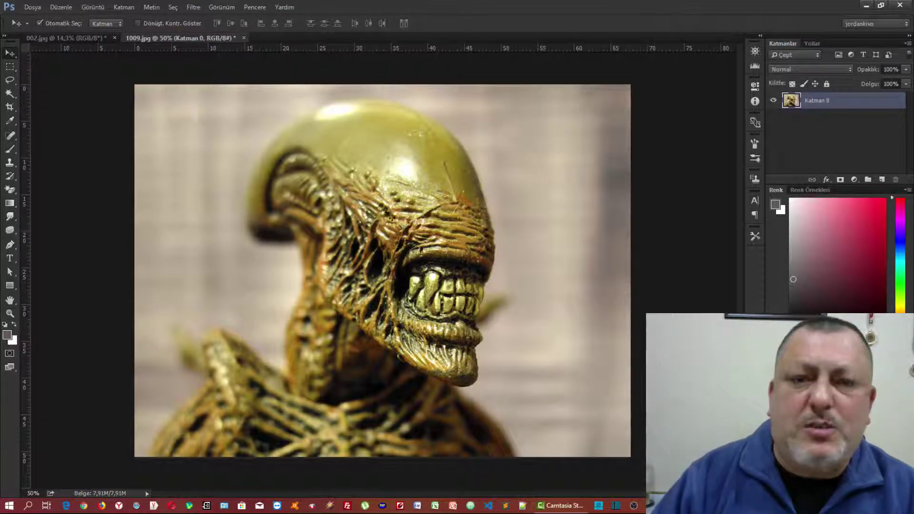
{"action": "left_click_drag", "start_coordinate": [385, 213], "coordinate": [70, 42]}
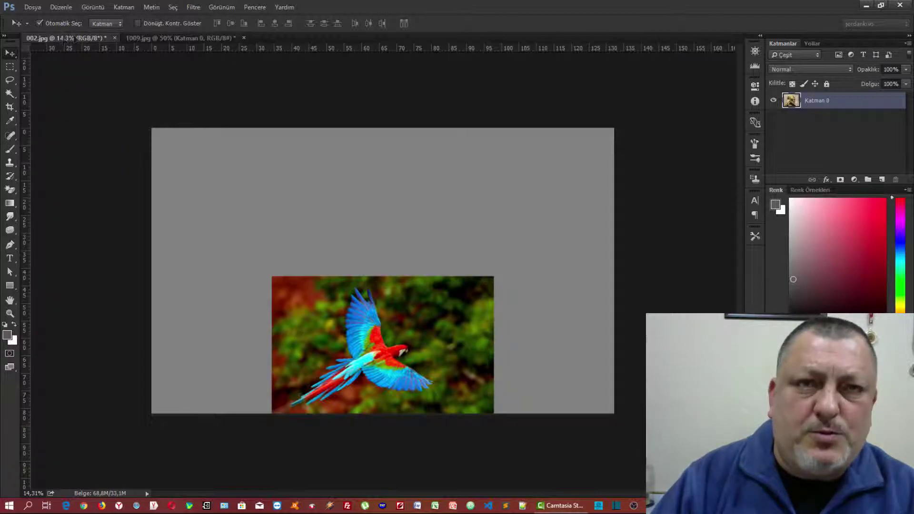
Step: Drop the alien layer onto the parrot canvas, then undo back to the plain parrot photo
{"action": "mouse_move", "coordinate": [70, 38]}
{"action": "left_mouse_down"}
{"action": "mouse_move", "coordinate": [368, 221]}
{"action": "mouse_move", "coordinate": [222, 166]}
{"action": "left_mouse_up"}
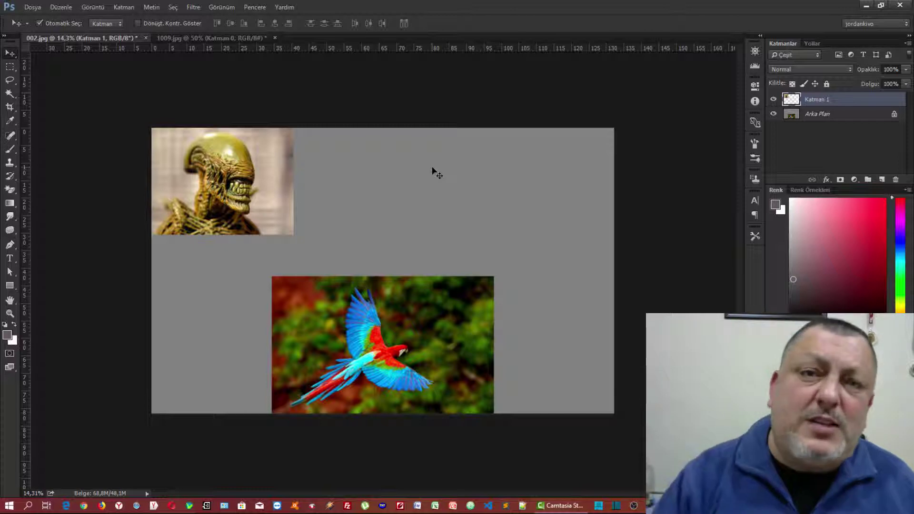
{"action": "key", "text": "ctrl+alt+z"}
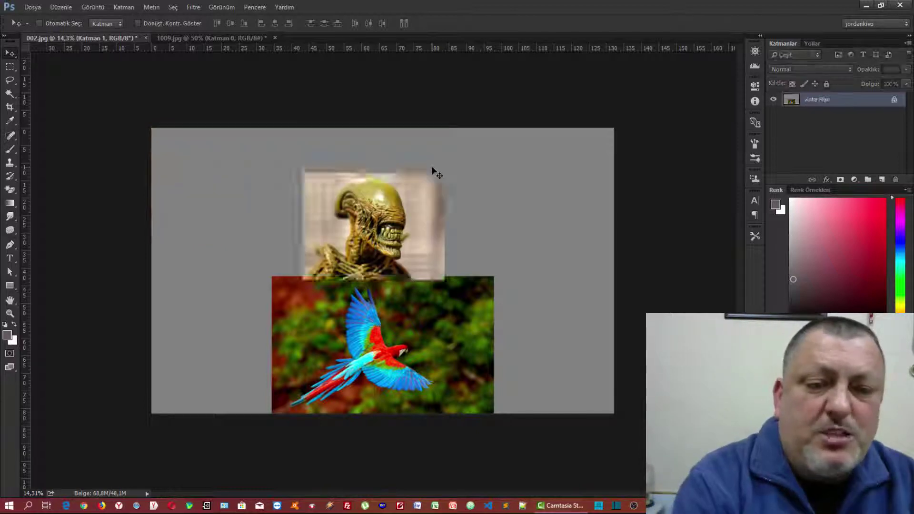
{"action": "key", "text": "ctrl+alt+z"}
{"action": "key", "text": "ctrl+alt+z"}
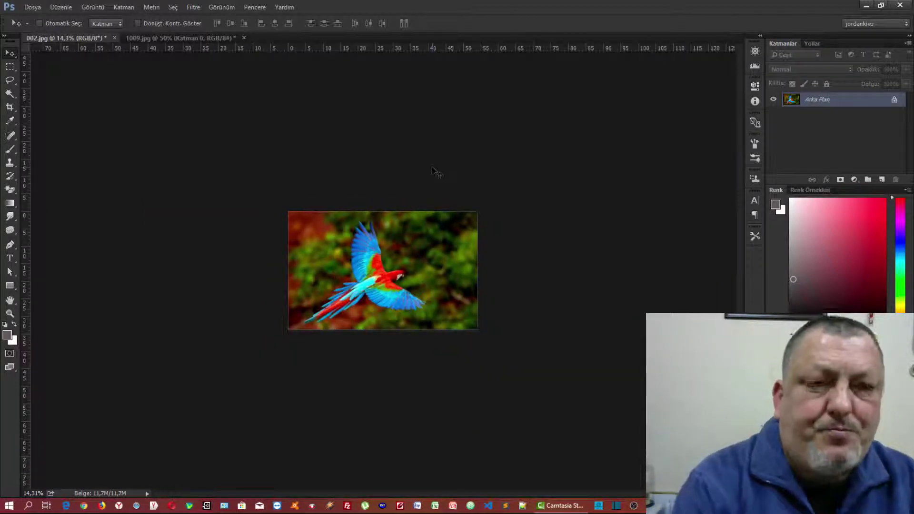
Step: Close 1009.jpg without saving (Hayır) and fit the parrot photo on screen
{"action": "left_click", "coordinate": [244, 35]}
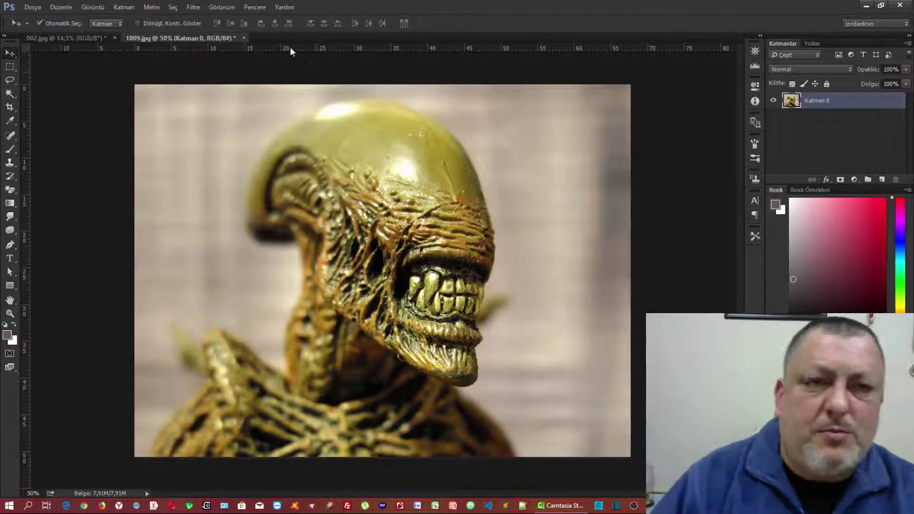
{"action": "left_click", "coordinate": [245, 38]}
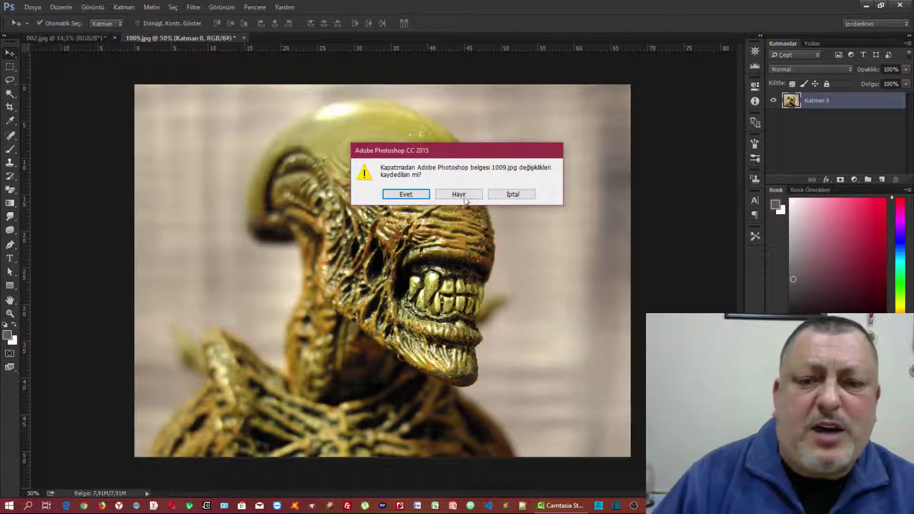
{"action": "left_click", "coordinate": [459, 194]}
{"action": "key", "text": "ctrl+0"}
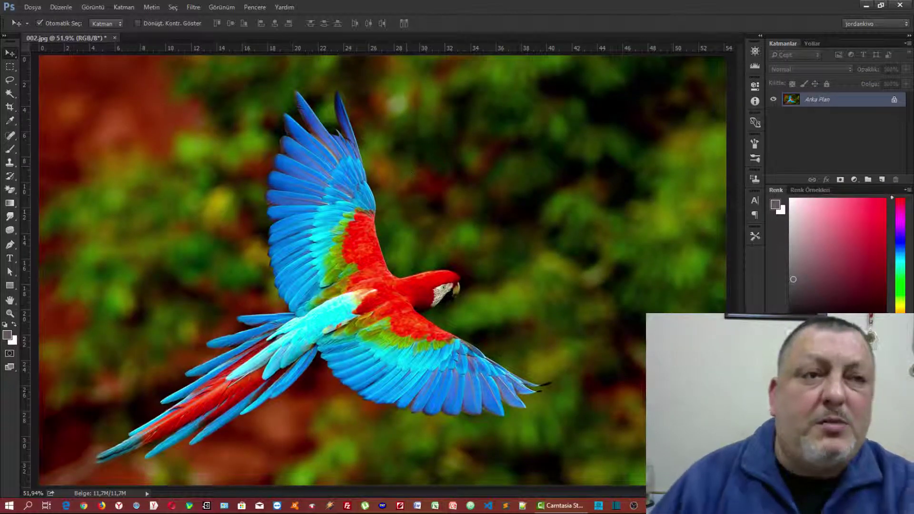
Step: Flip the parrot canvas horizontally via Görüntü Döndürme > Tuvali Yatay Çevir
{"action": "left_click", "coordinate": [93, 7]}
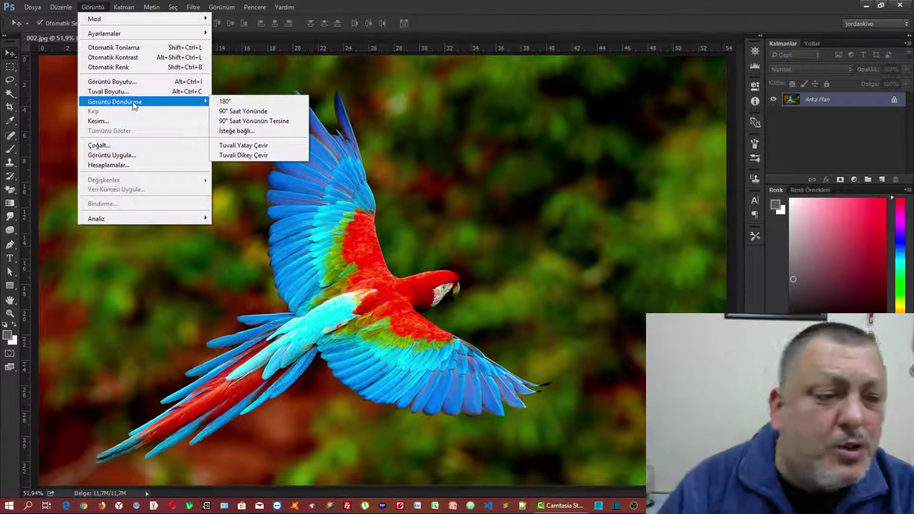
{"action": "left_click", "coordinate": [15, 304]}
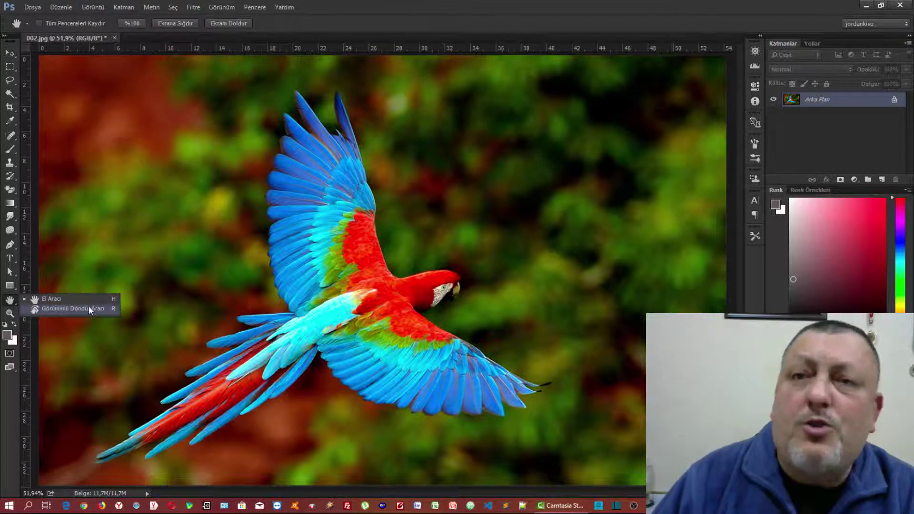
{"action": "left_click", "coordinate": [92, 7]}
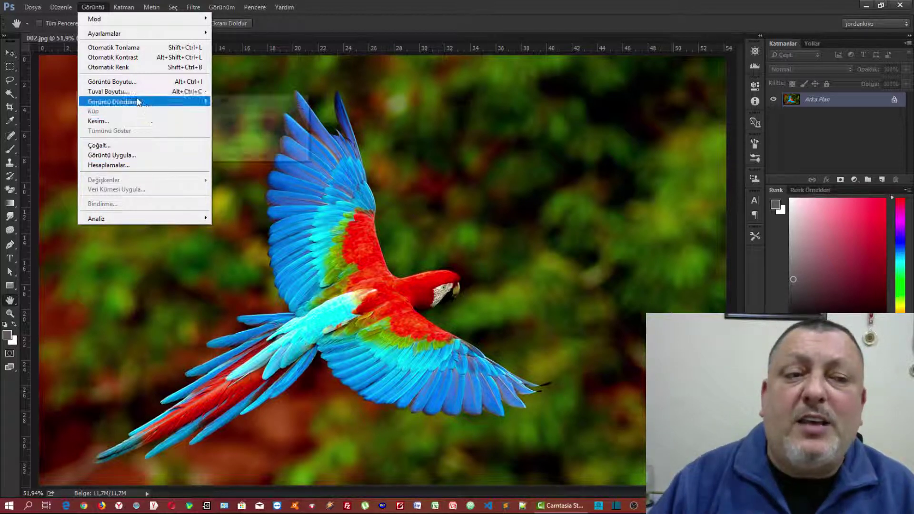
{"action": "mouse_move", "coordinate": [114, 102]}
{"action": "left_click", "coordinate": [249, 145]}
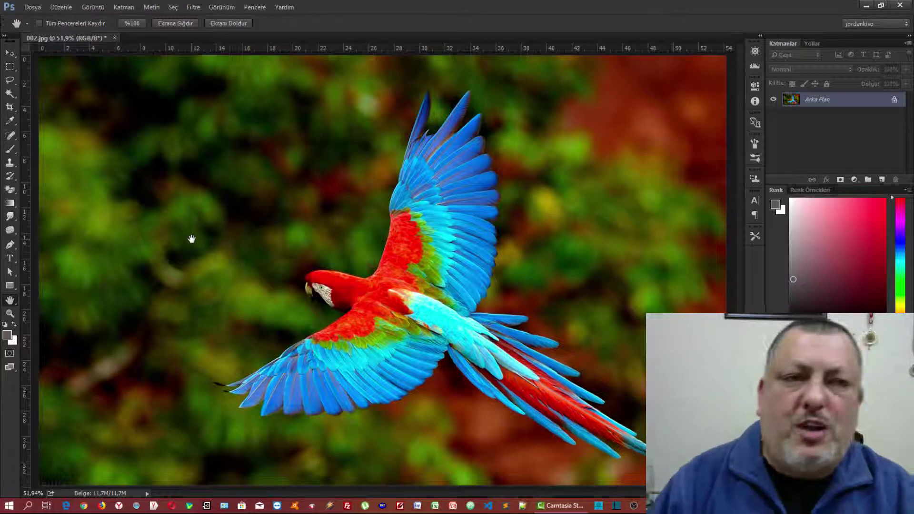
{"action": "left_click", "coordinate": [101, 7]}
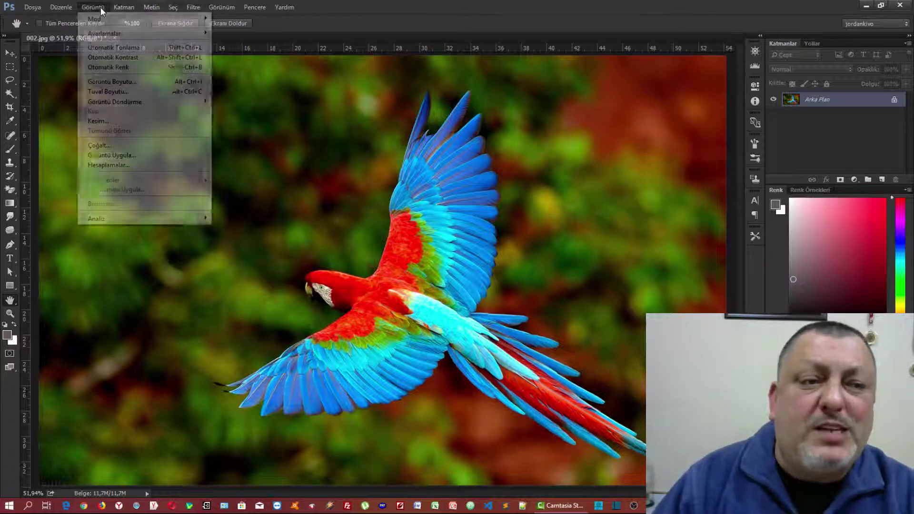
{"action": "left_click", "coordinate": [100, 121]}
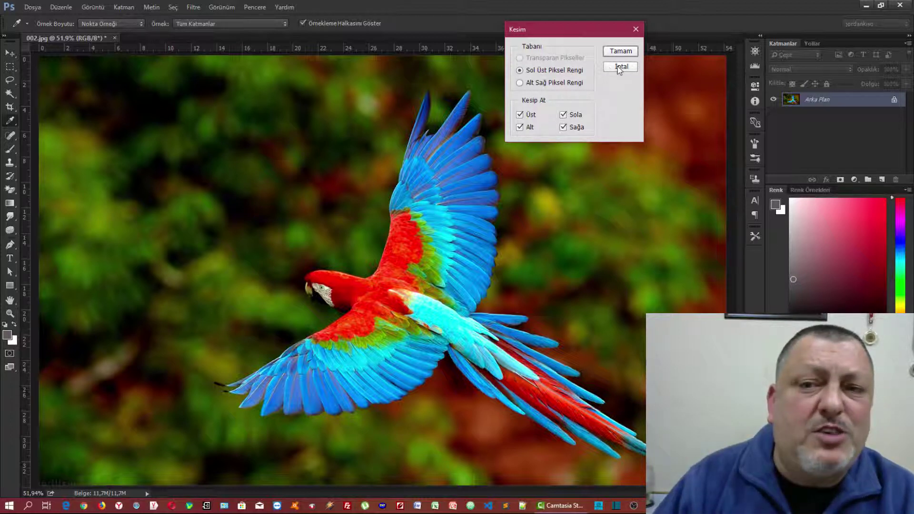
{"action": "left_click", "coordinate": [620, 67]}
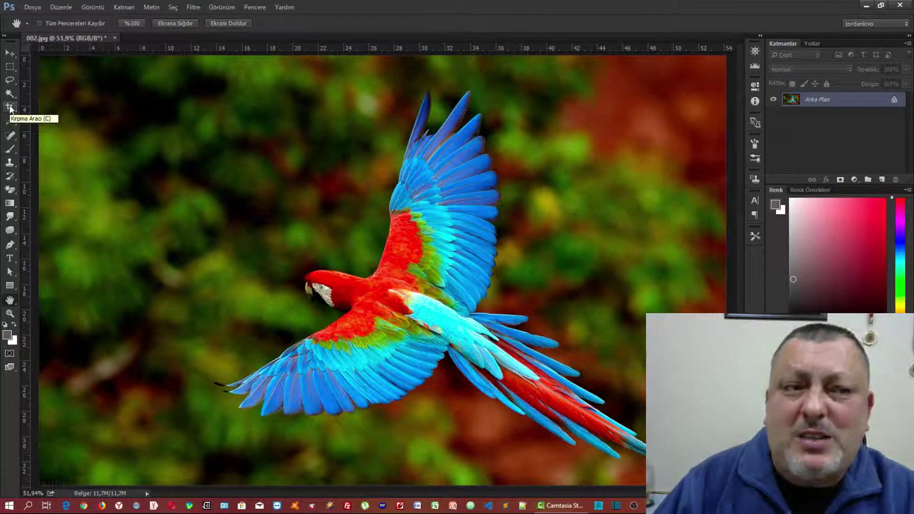
{"action": "left_click", "coordinate": [93, 7]}
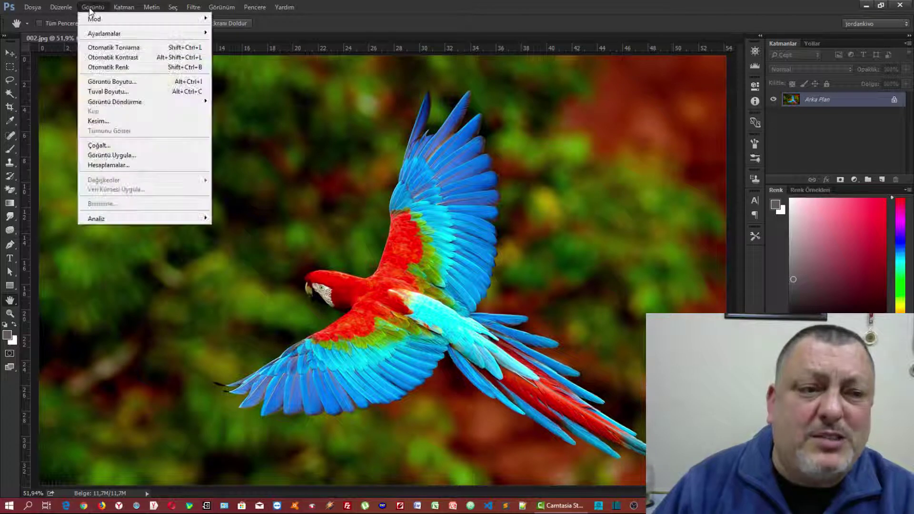
{"action": "left_click", "coordinate": [101, 146]}
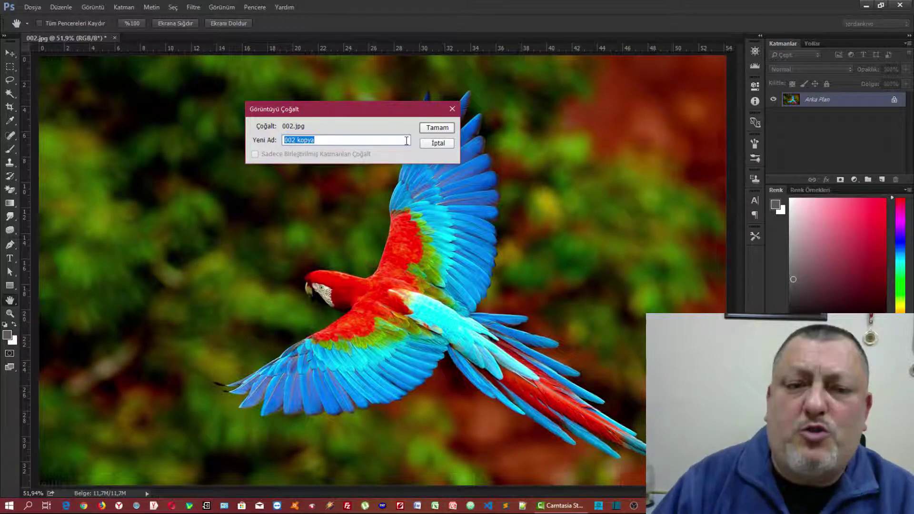
{"action": "left_click", "coordinate": [433, 129]}
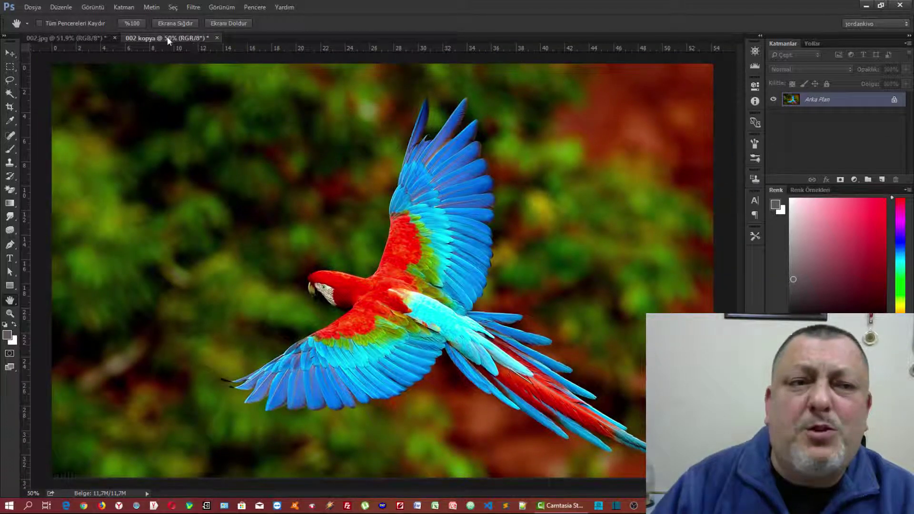
{"action": "left_click", "coordinate": [30, 40]}
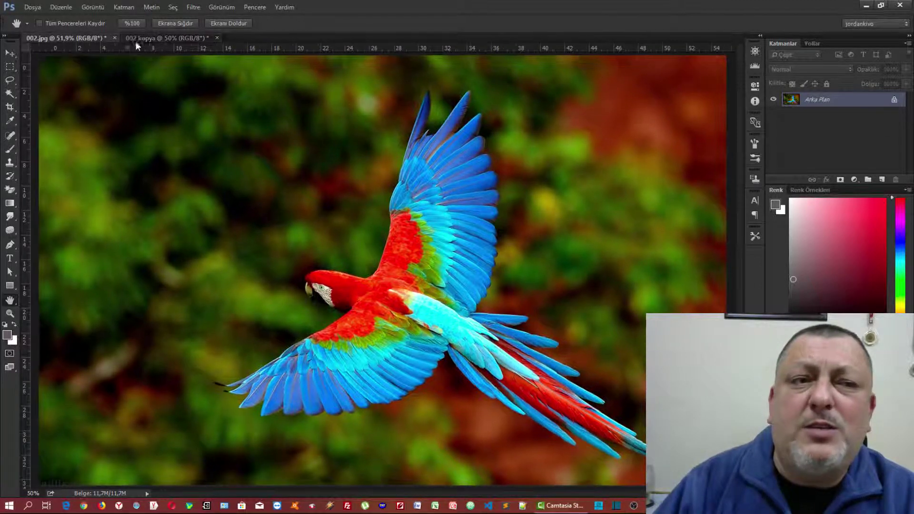
{"action": "left_click", "coordinate": [150, 39]}
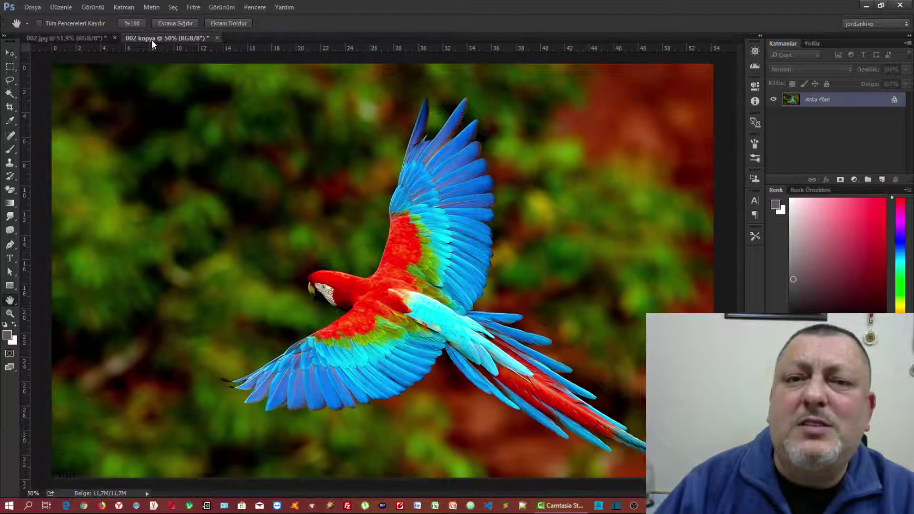
{"action": "left_click", "coordinate": [216, 38]}
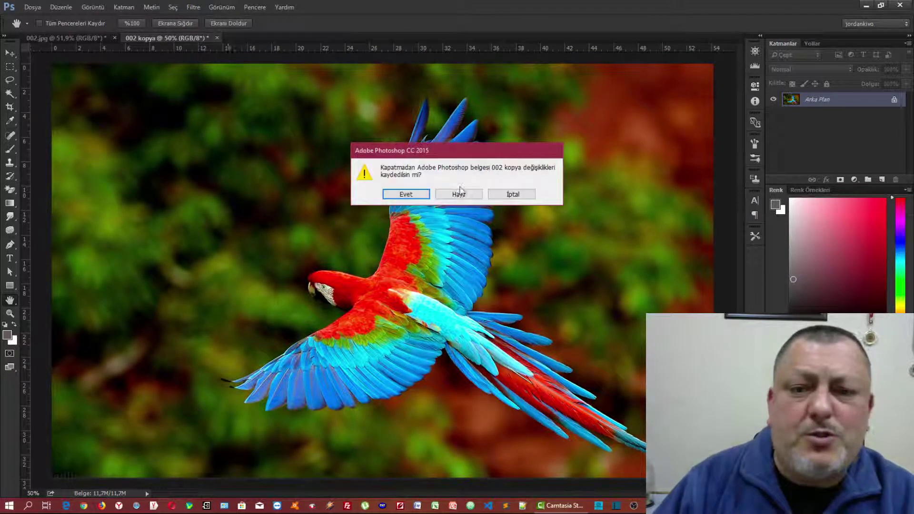
{"action": "left_click", "coordinate": [457, 191]}
Step: Apply an inverted copy of the photo onto itself in Lighten mode at 50% opacity
{"action": "left_click", "coordinate": [90, 7]}
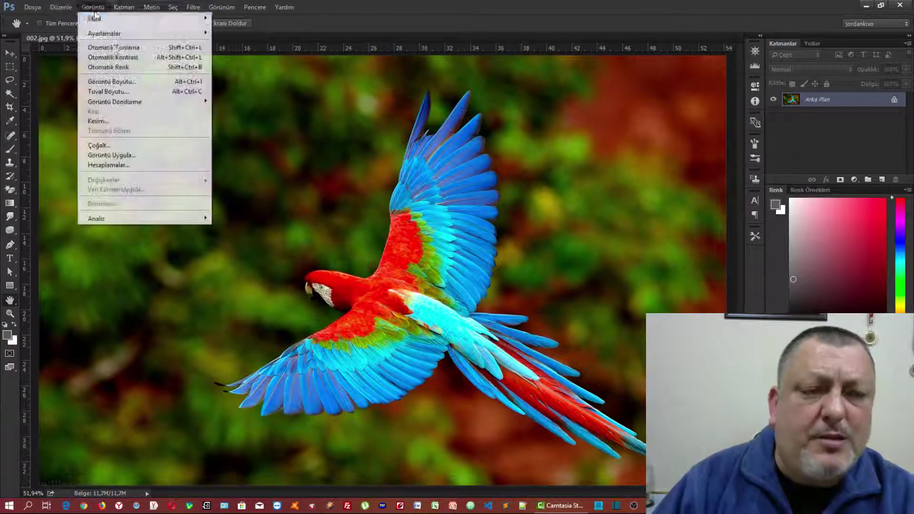
{"action": "left_click", "coordinate": [115, 155]}
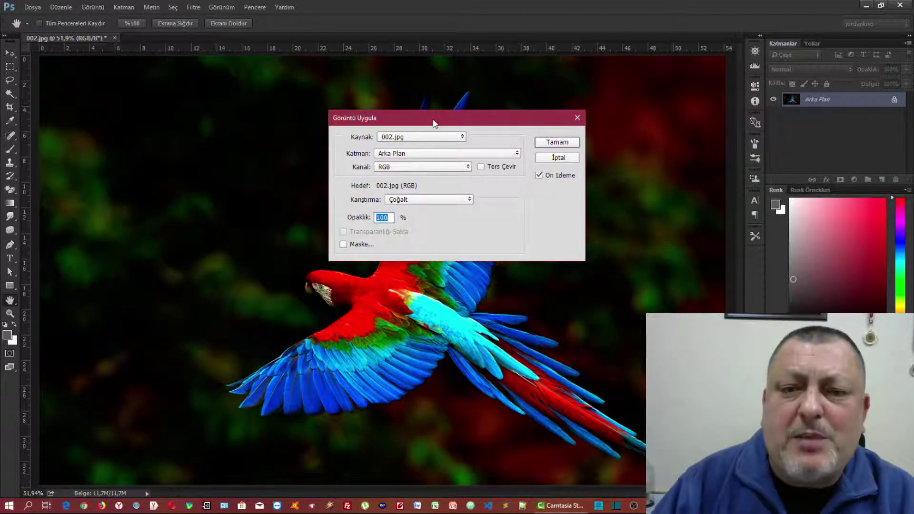
{"action": "left_click_drag", "start_coordinate": [434, 123], "coordinate": [585, 28]}
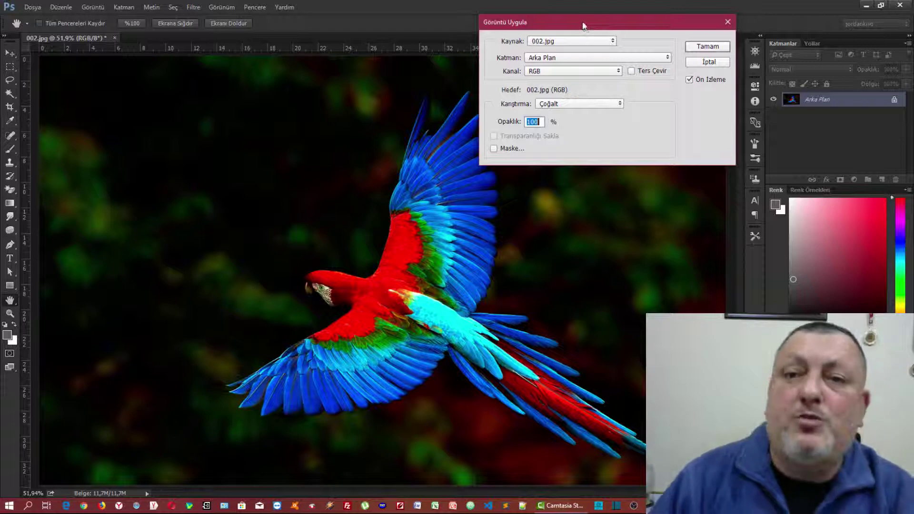
{"action": "left_click", "coordinate": [570, 41]}
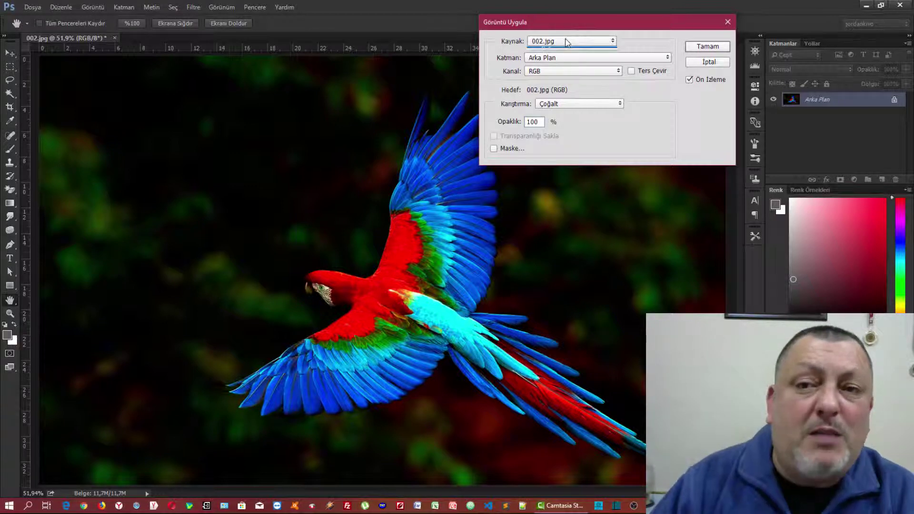
{"action": "left_click", "coordinate": [565, 57]}
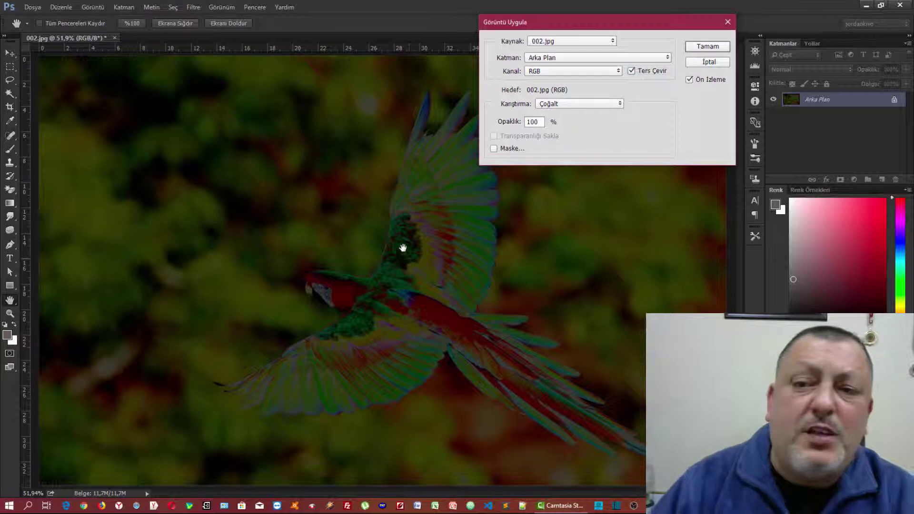
{"action": "left_click", "coordinate": [600, 104]}
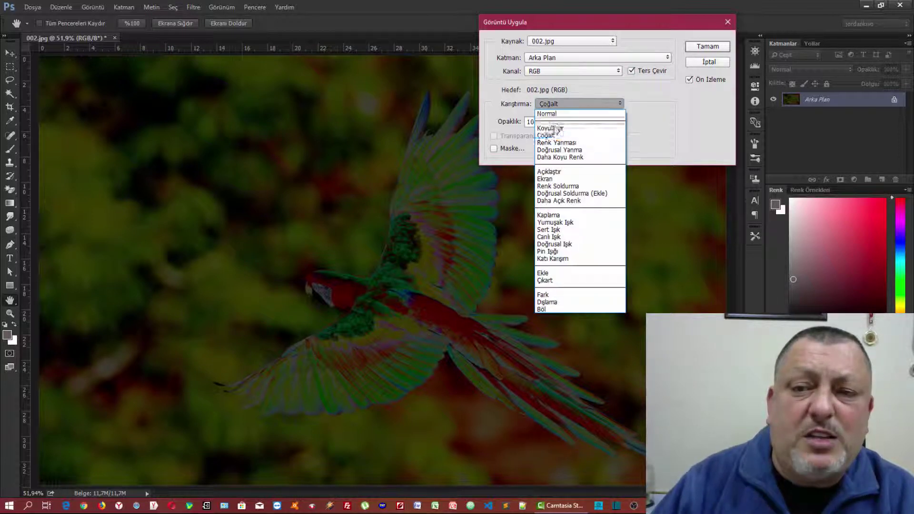
{"action": "left_click", "coordinate": [550, 172]}
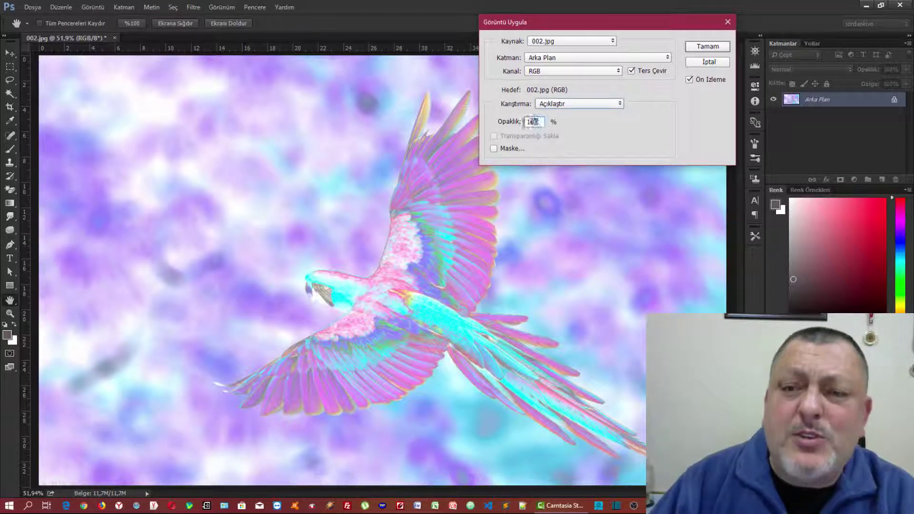
{"action": "type", "text": "50"}
{"action": "key", "text": "Return"}
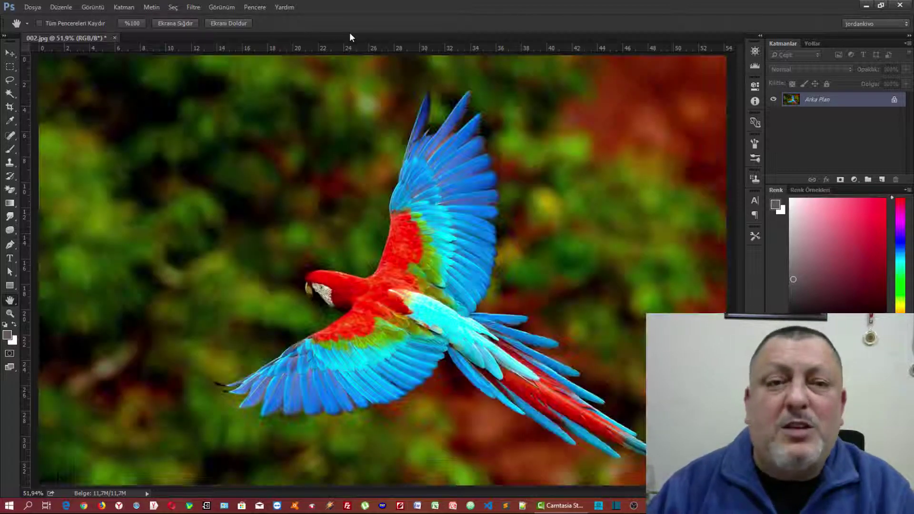
{"action": "left_click", "coordinate": [93, 7]}
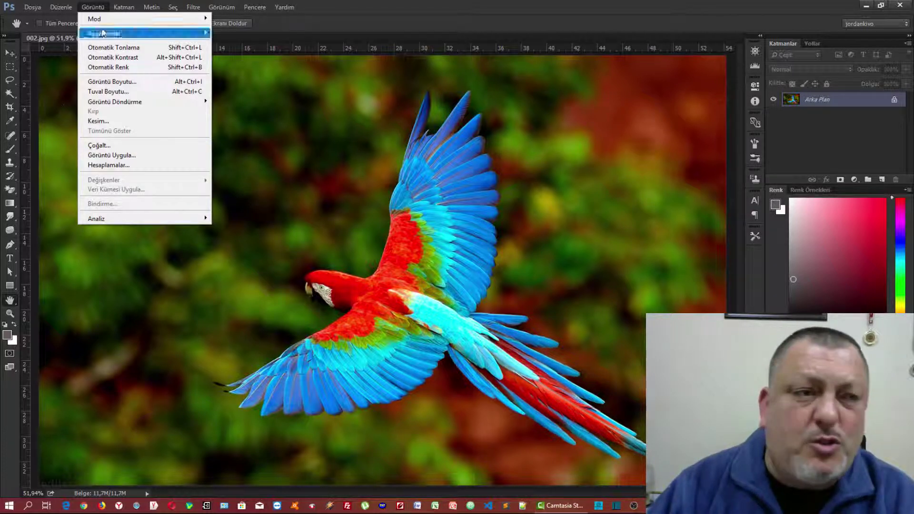
{"action": "mouse_move", "coordinate": [105, 33]}
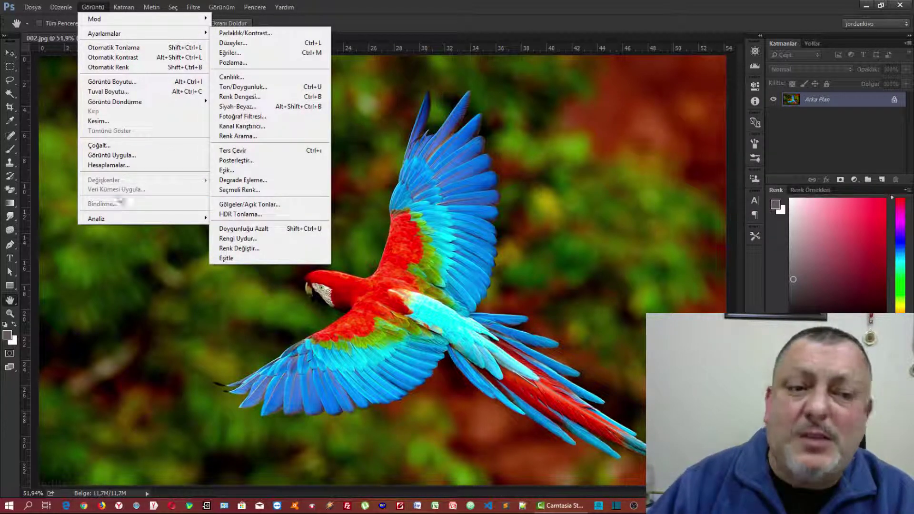
{"action": "left_click", "coordinate": [115, 165]}
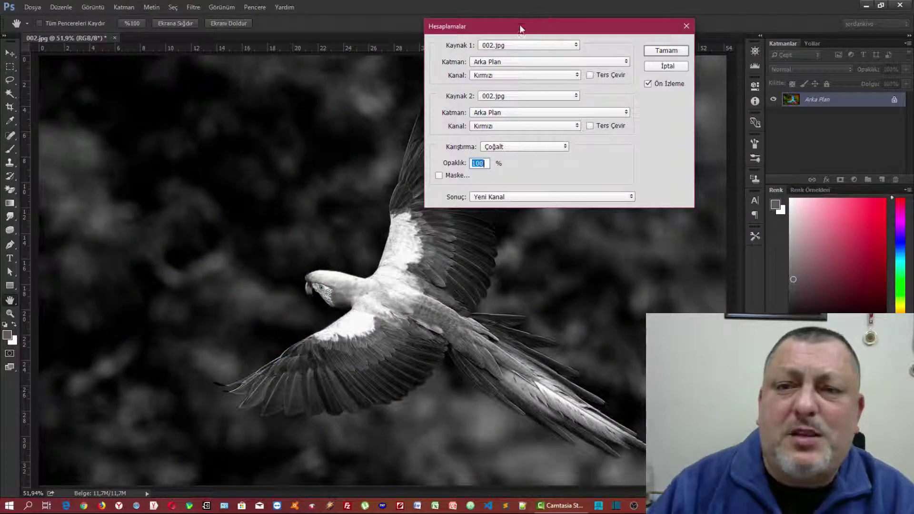
{"action": "left_click_drag", "start_coordinate": [522, 29], "coordinate": [704, 18]}
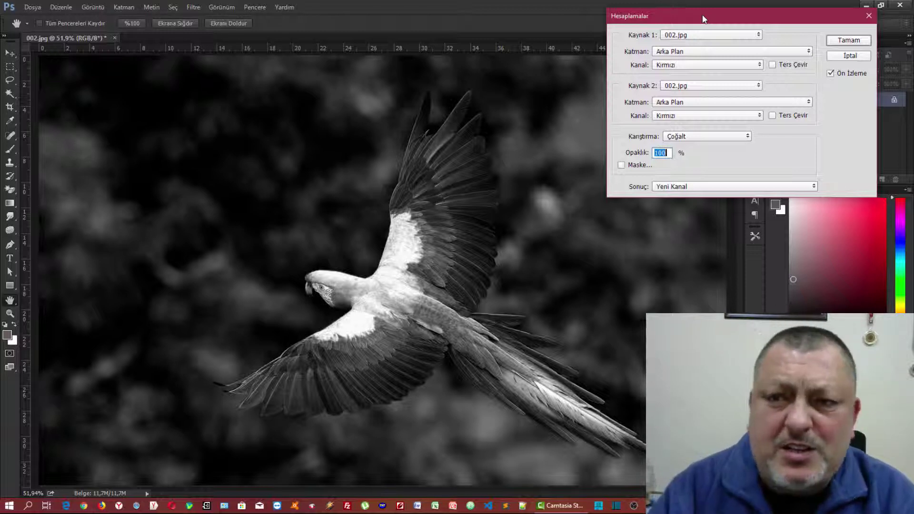
{"action": "left_click", "coordinate": [708, 66]}
{"action": "left_click", "coordinate": [662, 75]}
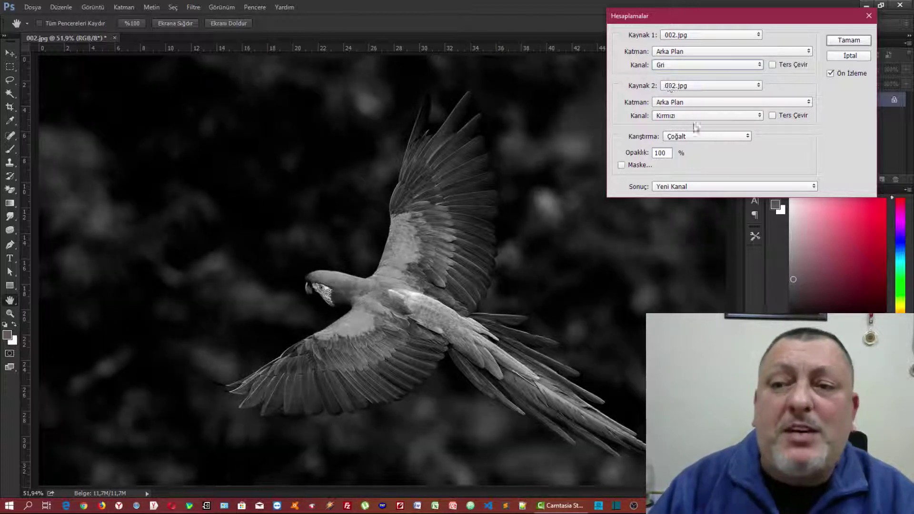
{"action": "left_click", "coordinate": [687, 117]}
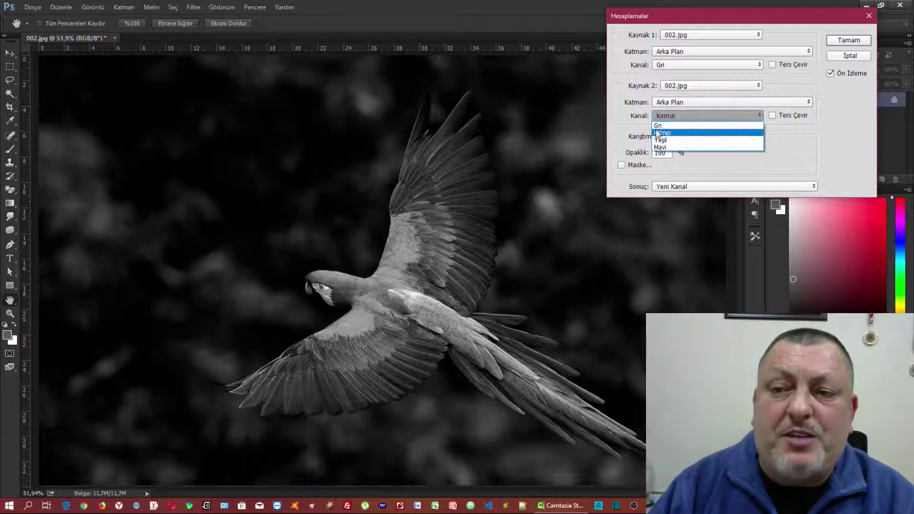
{"action": "left_click", "coordinate": [656, 126]}
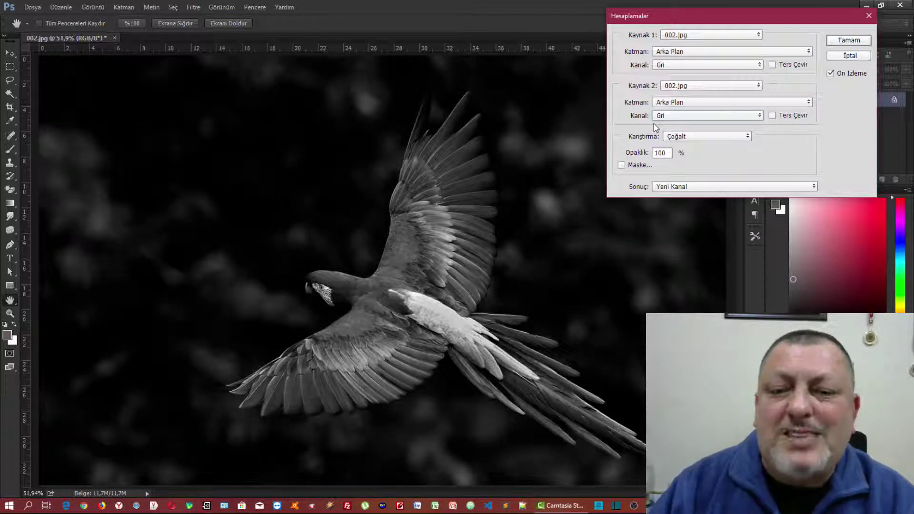
{"action": "left_click", "coordinate": [676, 64]}
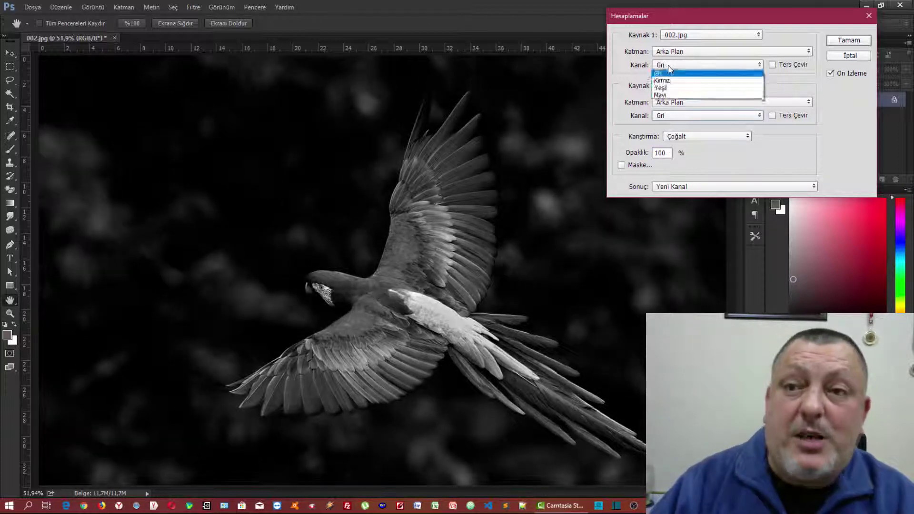
{"action": "left_click", "coordinate": [666, 85]}
{"action": "left_click", "coordinate": [677, 137]}
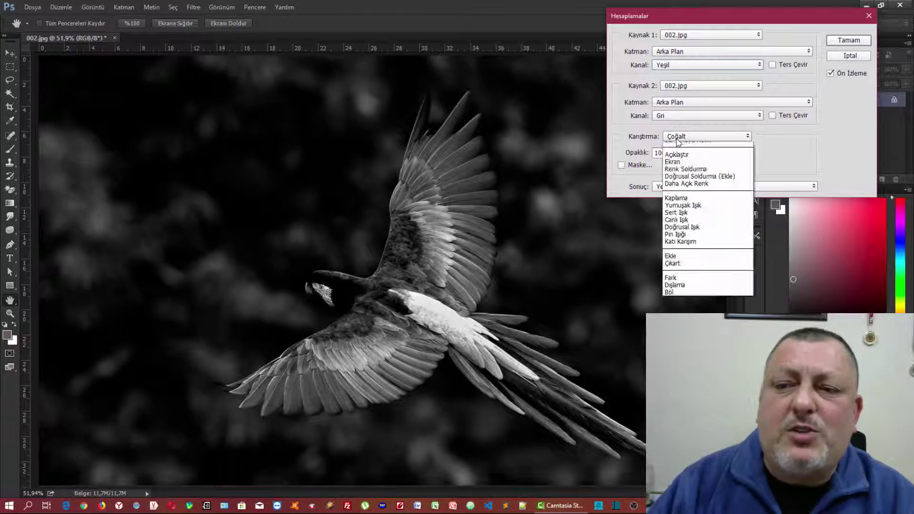
{"action": "left_click", "coordinate": [668, 117]}
{"action": "left_click", "coordinate": [662, 141]}
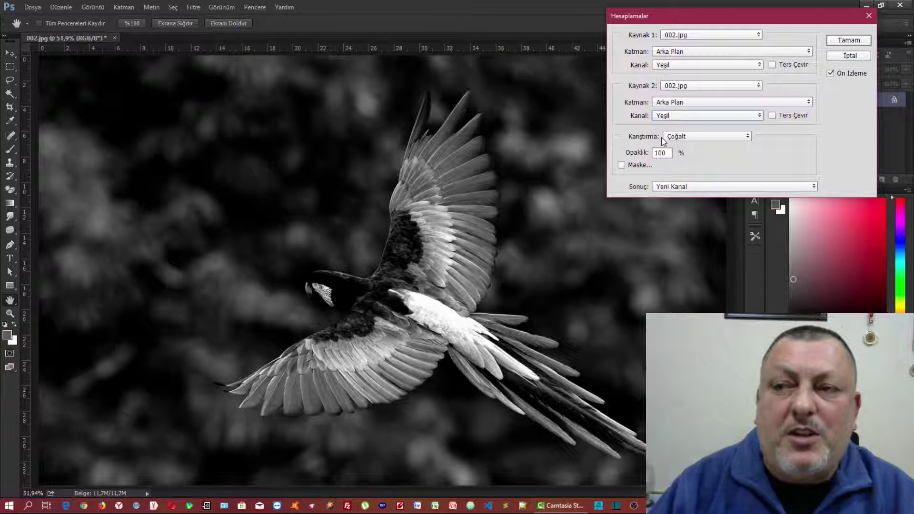
{"action": "left_click", "coordinate": [850, 56]}
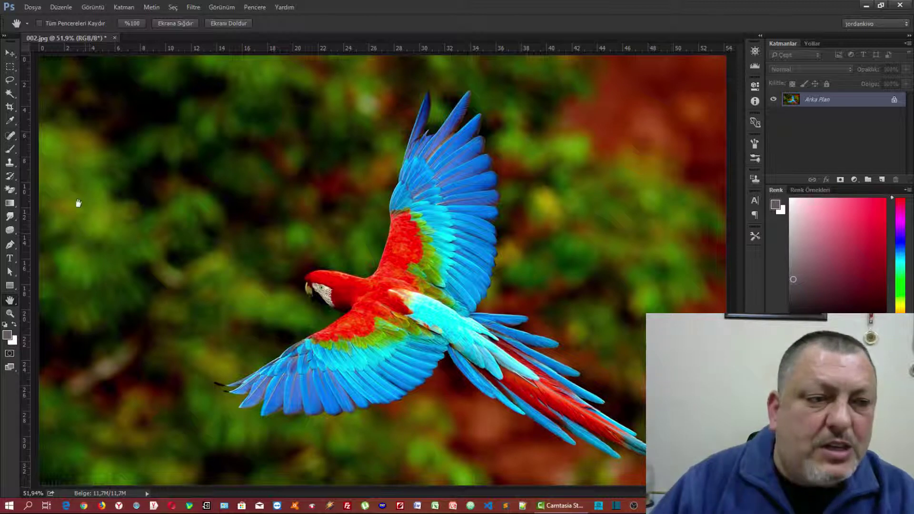
{"action": "left_click", "coordinate": [93, 7]}
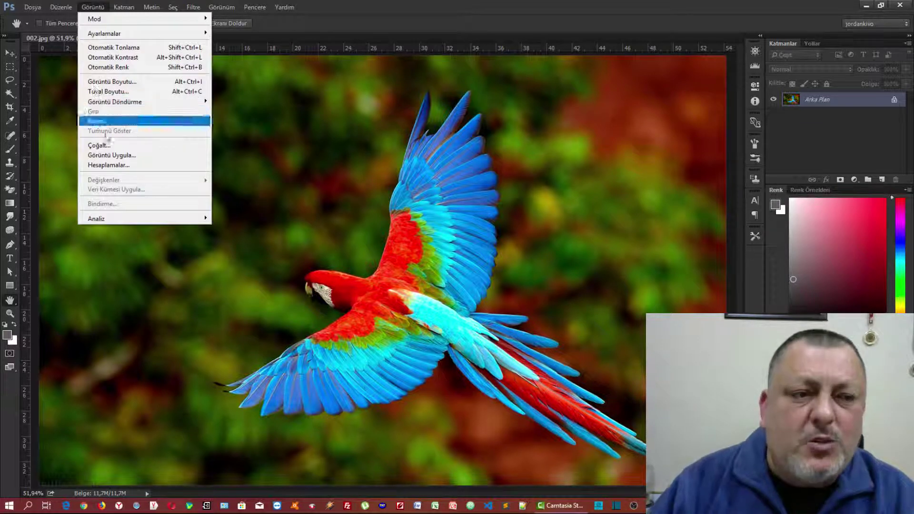
{"action": "left_click", "coordinate": [109, 165]}
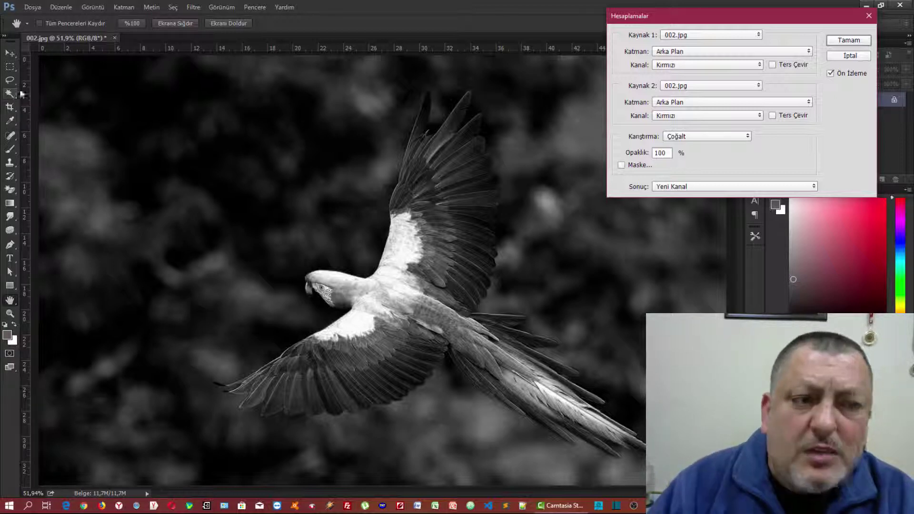
{"action": "left_click", "coordinate": [850, 56]}
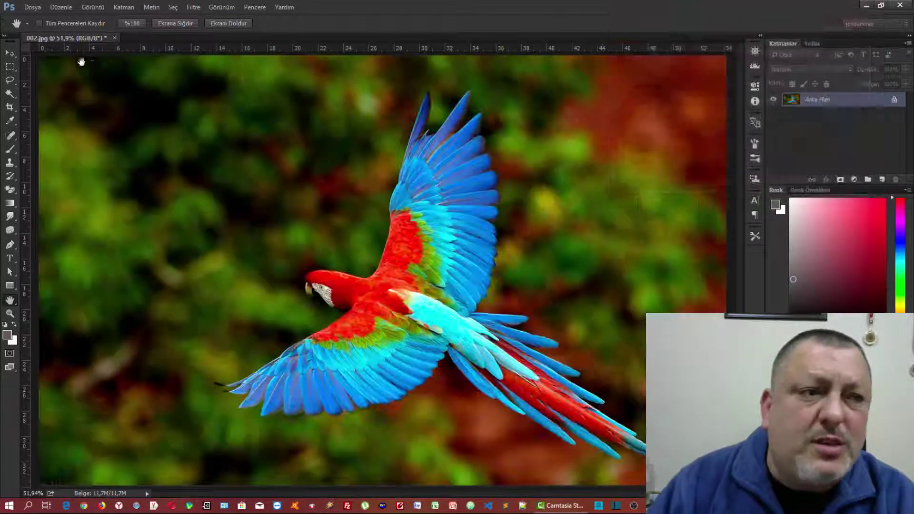
{"action": "left_click", "coordinate": [11, 94]}
{"action": "right_click", "coordinate": [16, 93]}
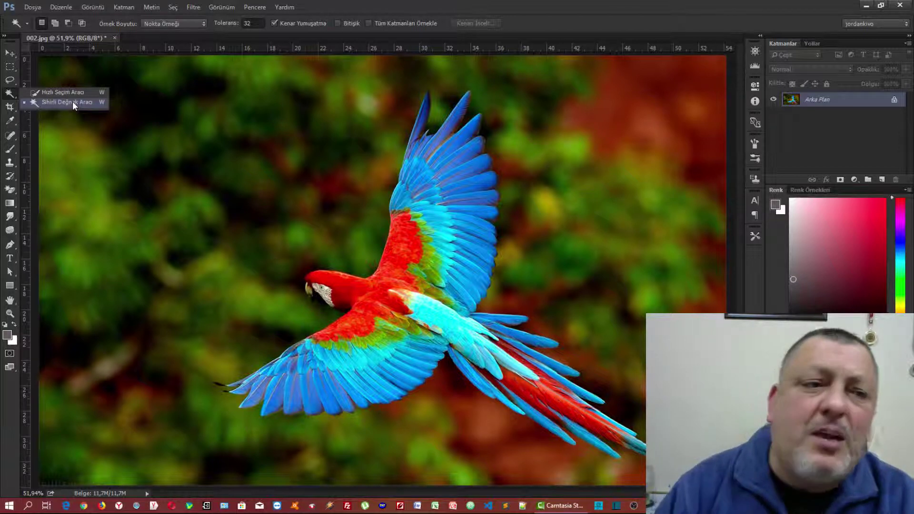
{"action": "left_click", "coordinate": [93, 7]}
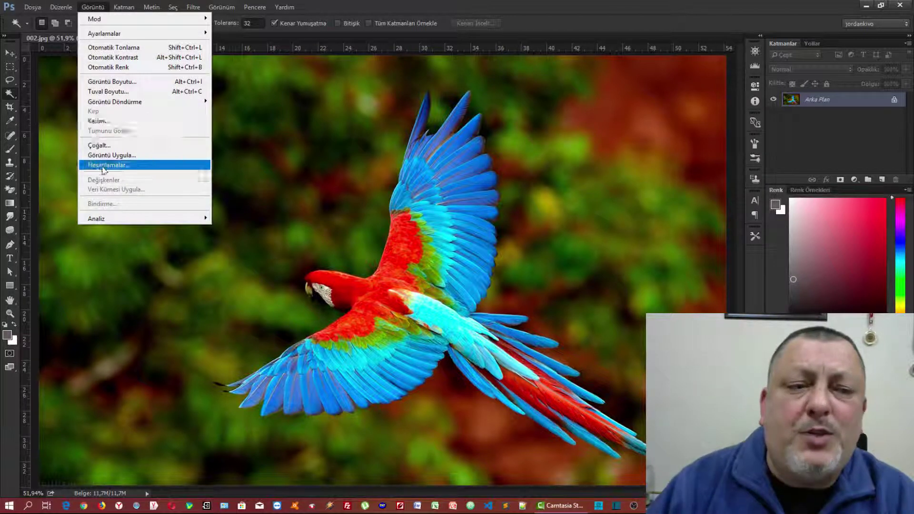
{"action": "left_click", "coordinate": [108, 165]}
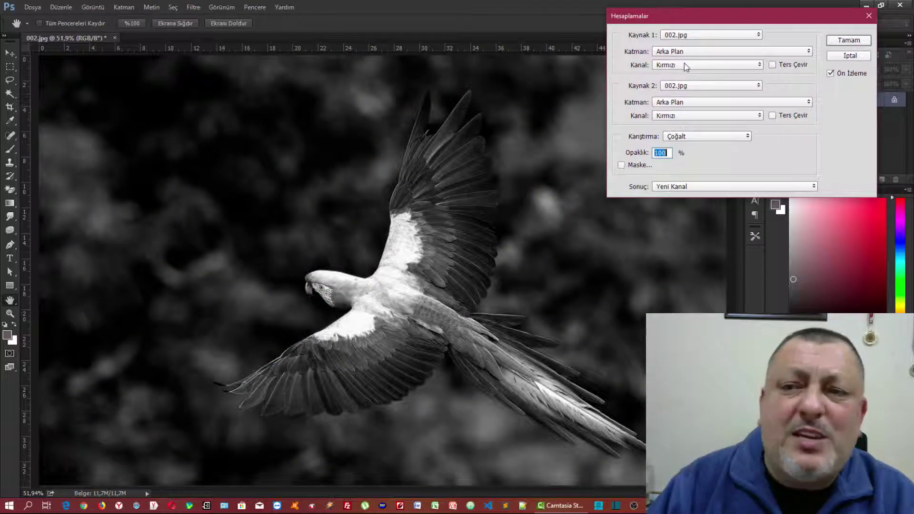
{"action": "left_click", "coordinate": [686, 65]}
{"action": "left_click", "coordinate": [671, 84]}
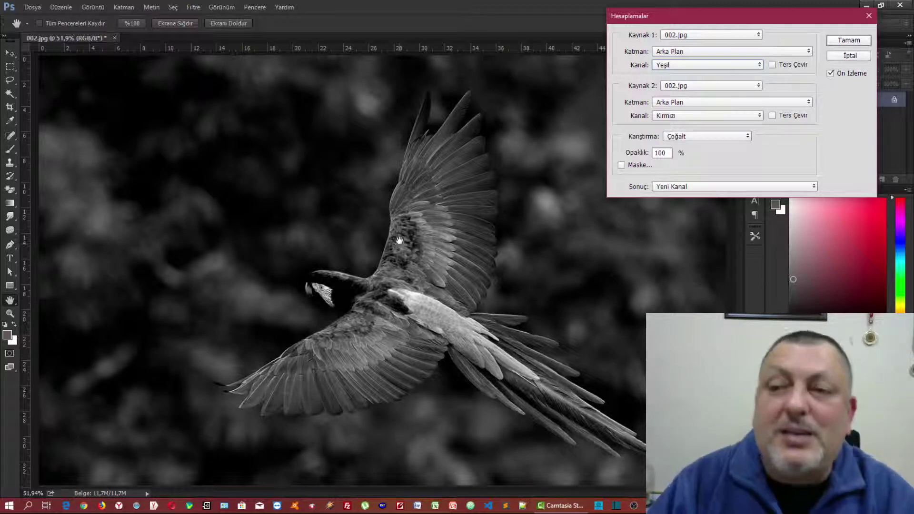
Step: Discard the calculation result and select the Ruler Tool from Image > Analysis
{"action": "left_click", "coordinate": [850, 56]}
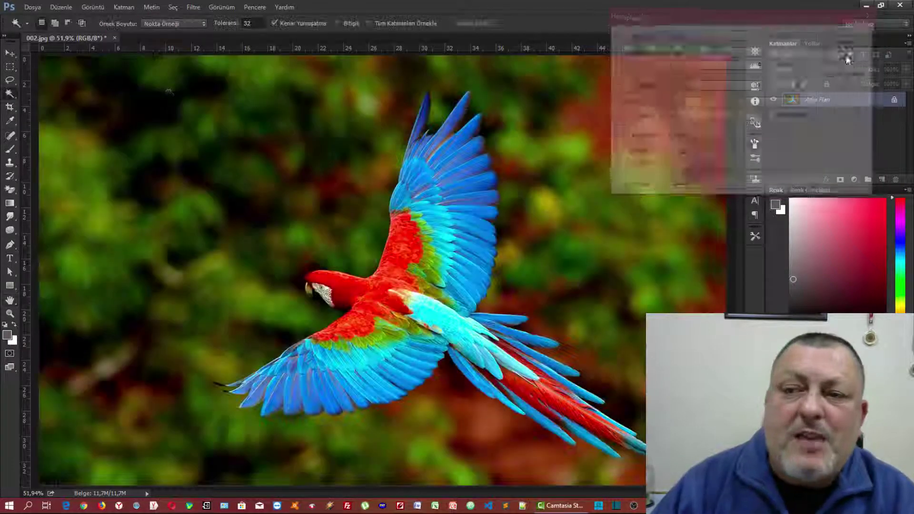
{"action": "left_click", "coordinate": [92, 7]}
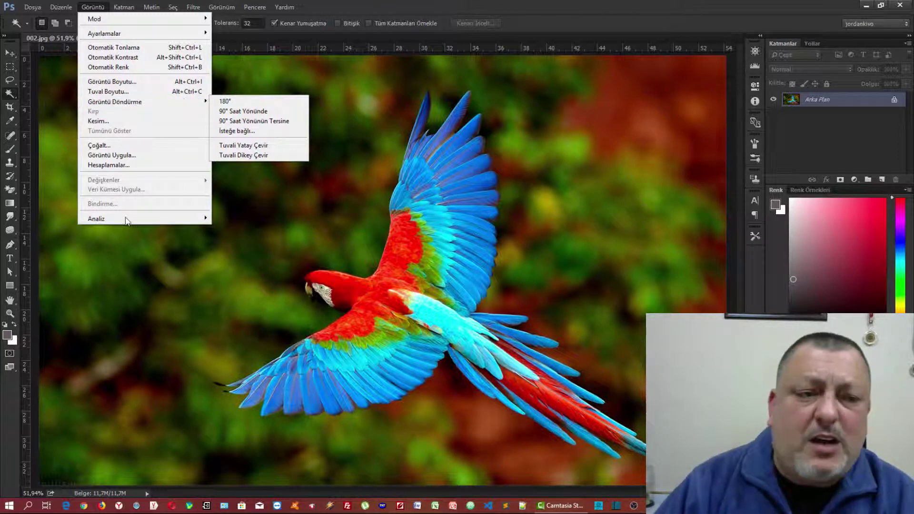
{"action": "mouse_move", "coordinate": [115, 219]}
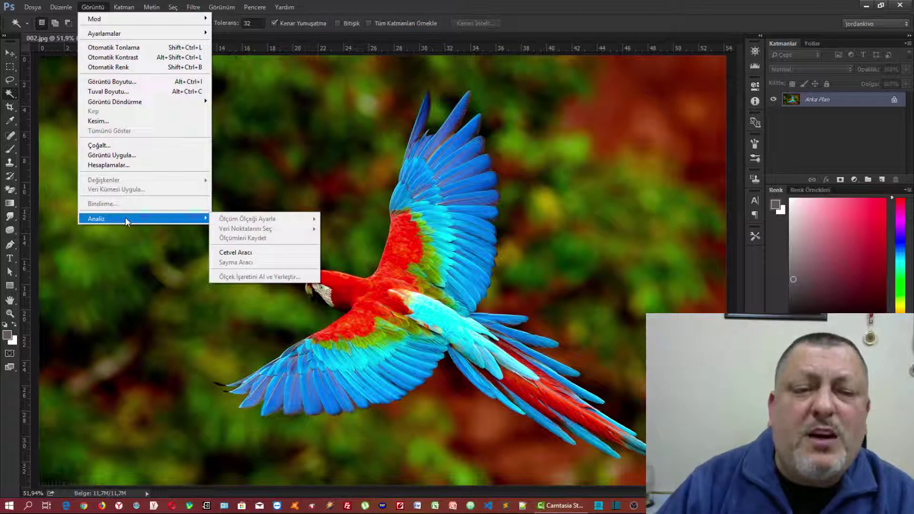
{"action": "left_click", "coordinate": [236, 253]}
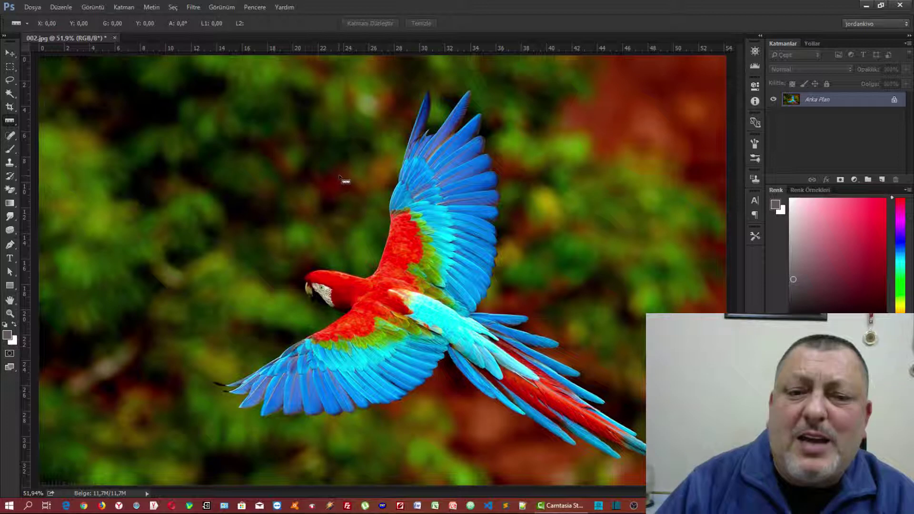
Step: Draw ruler measurement lines, mirror the photo so the parrot faces right, then clear the measurement
{"action": "left_click_drag", "start_coordinate": [287, 143], "coordinate": [521, 179]}
{"action": "left_click_drag", "start_coordinate": [286, 143], "coordinate": [307, 277]}
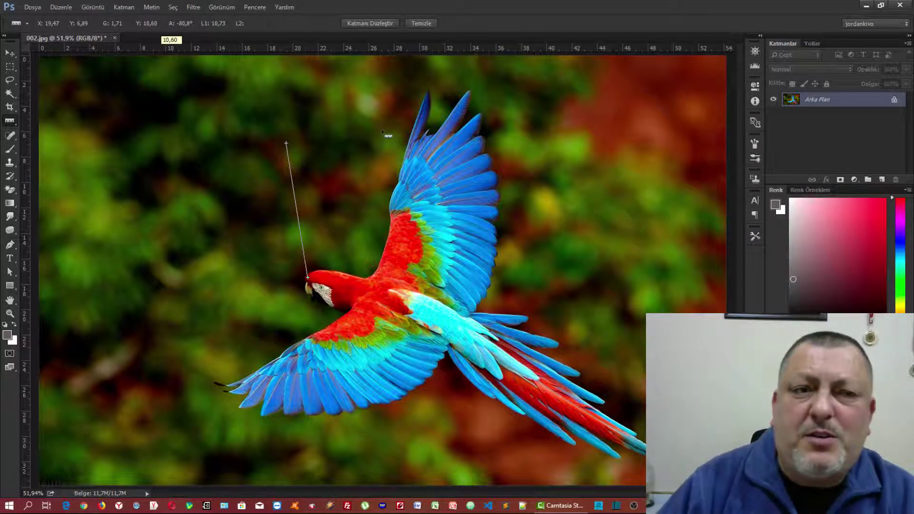
{"action": "left_click_drag", "start_coordinate": [295, 99], "coordinate": [564, 99]}
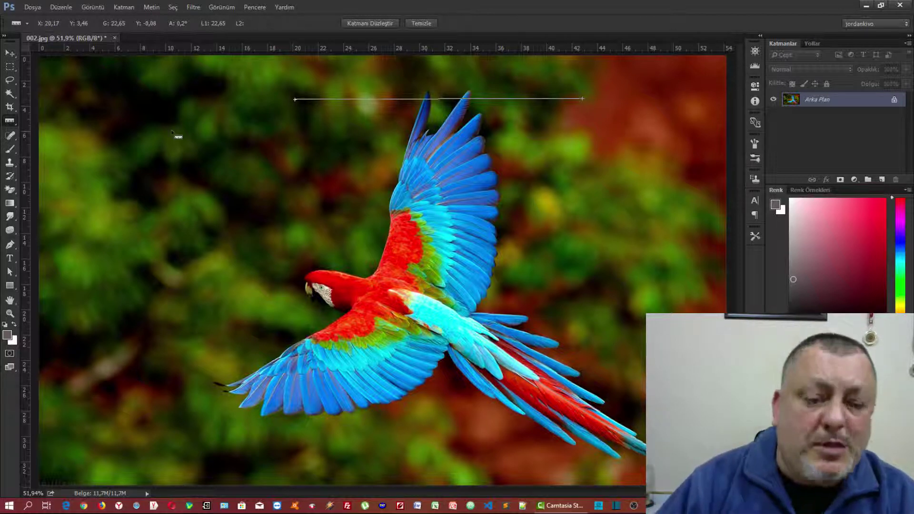
{"action": "key", "text": "ctrl+z"}
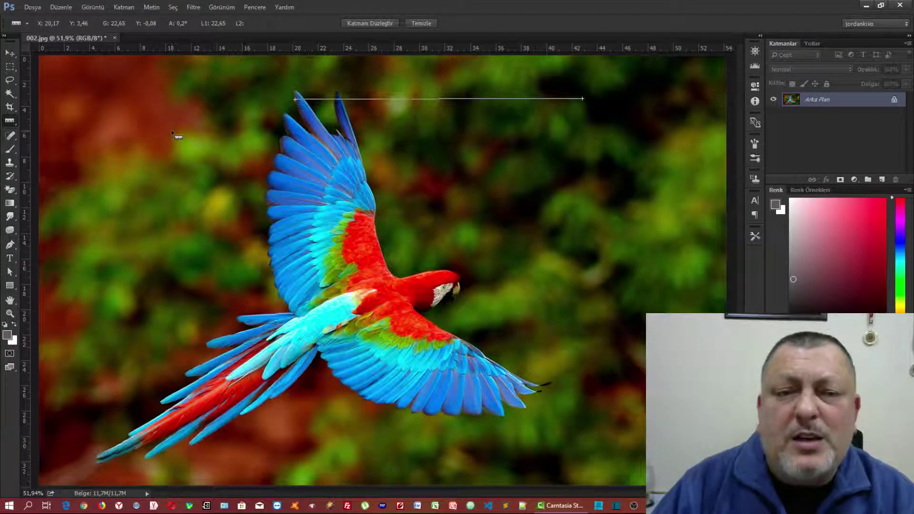
{"action": "left_click", "coordinate": [421, 24]}
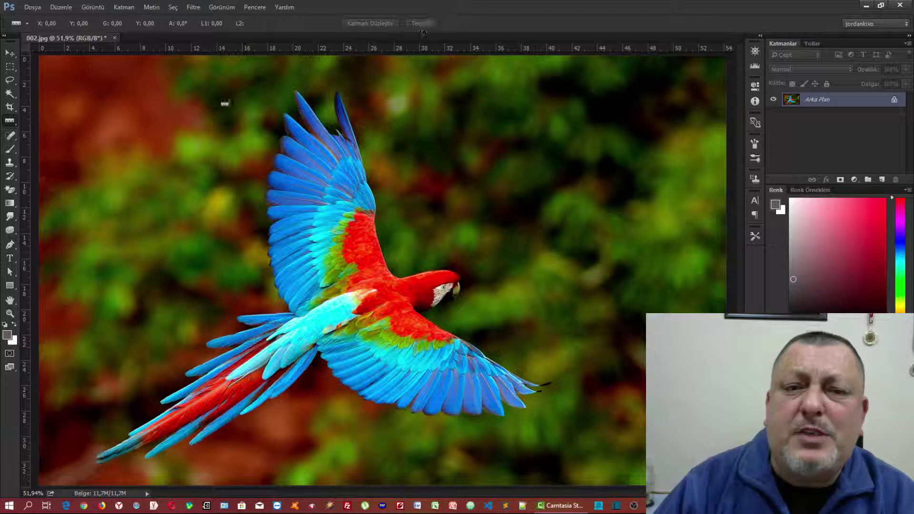